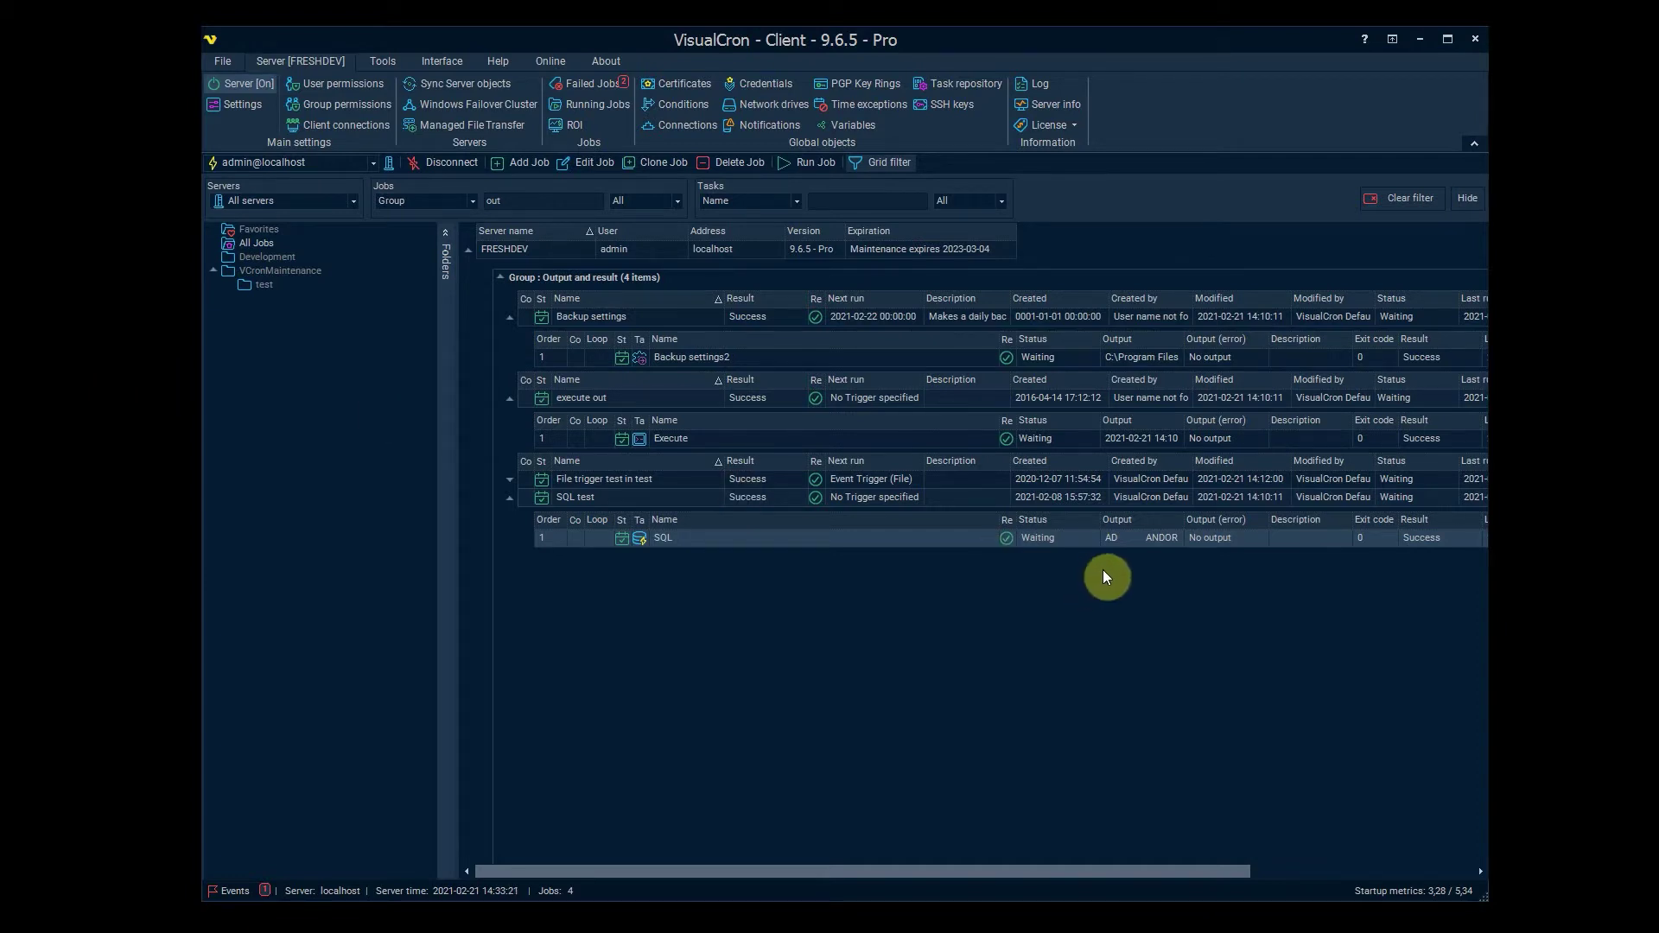
Open the SQL task's standard output to see its country query rows as text.
{"action": "left_click", "coordinate": [1130, 544]}
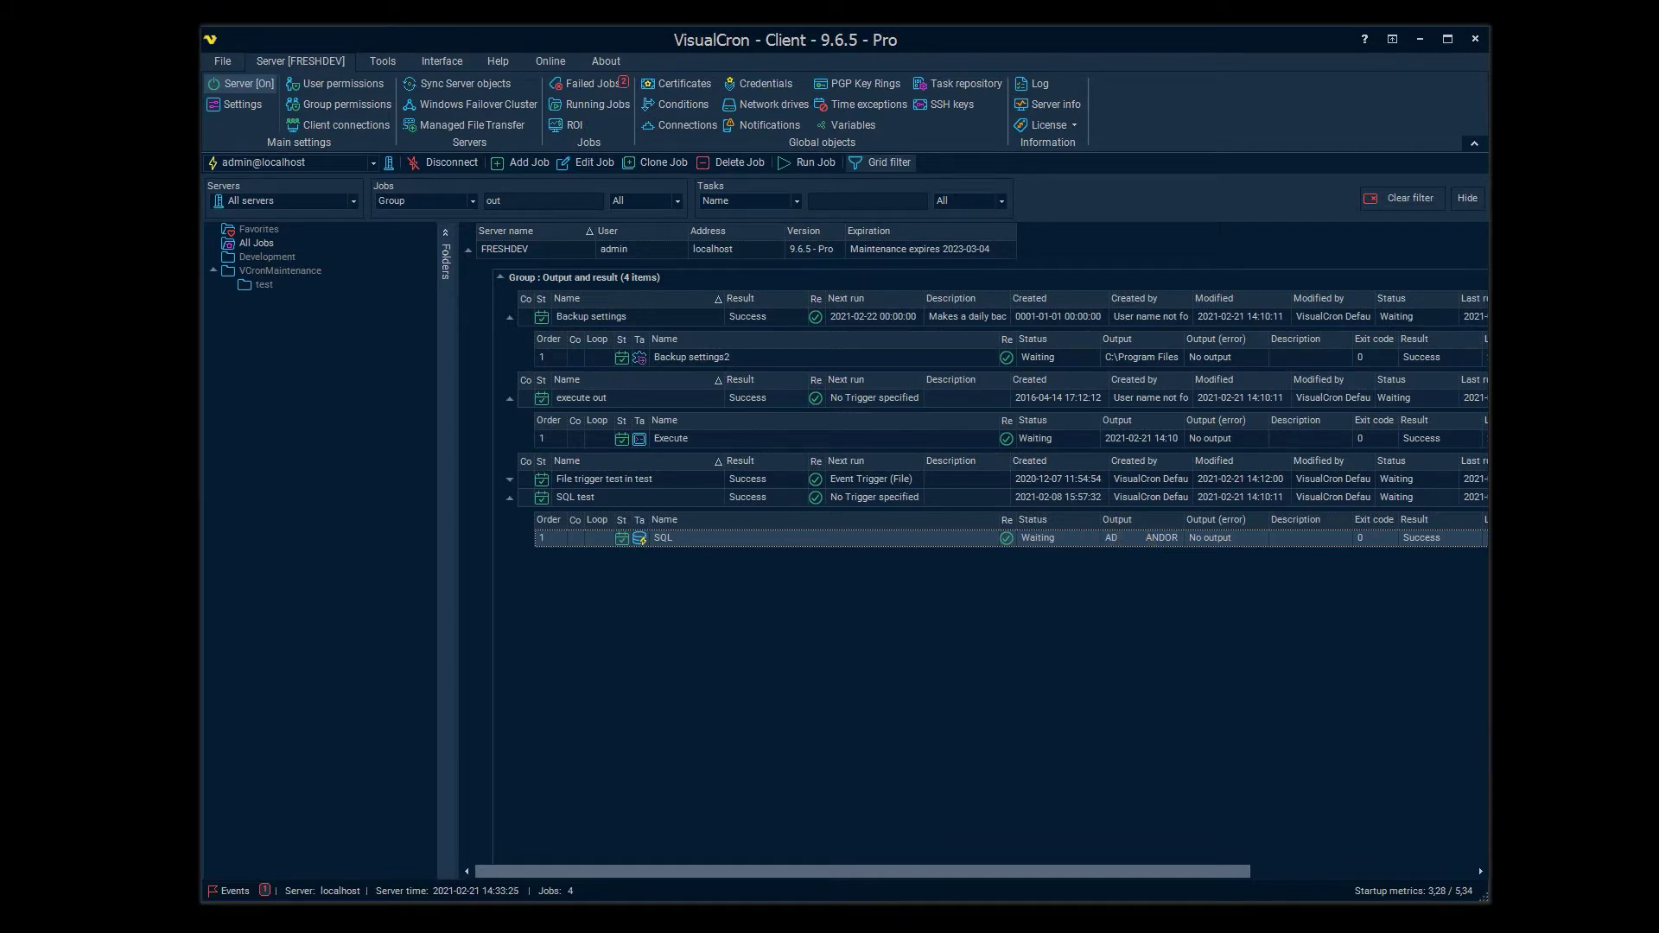
Move the SQL output window aside and show its output as a table of 49 country rows.
{"action": "left_click_drag", "start_coordinate": [647, 151], "coordinate": [714, 163]}
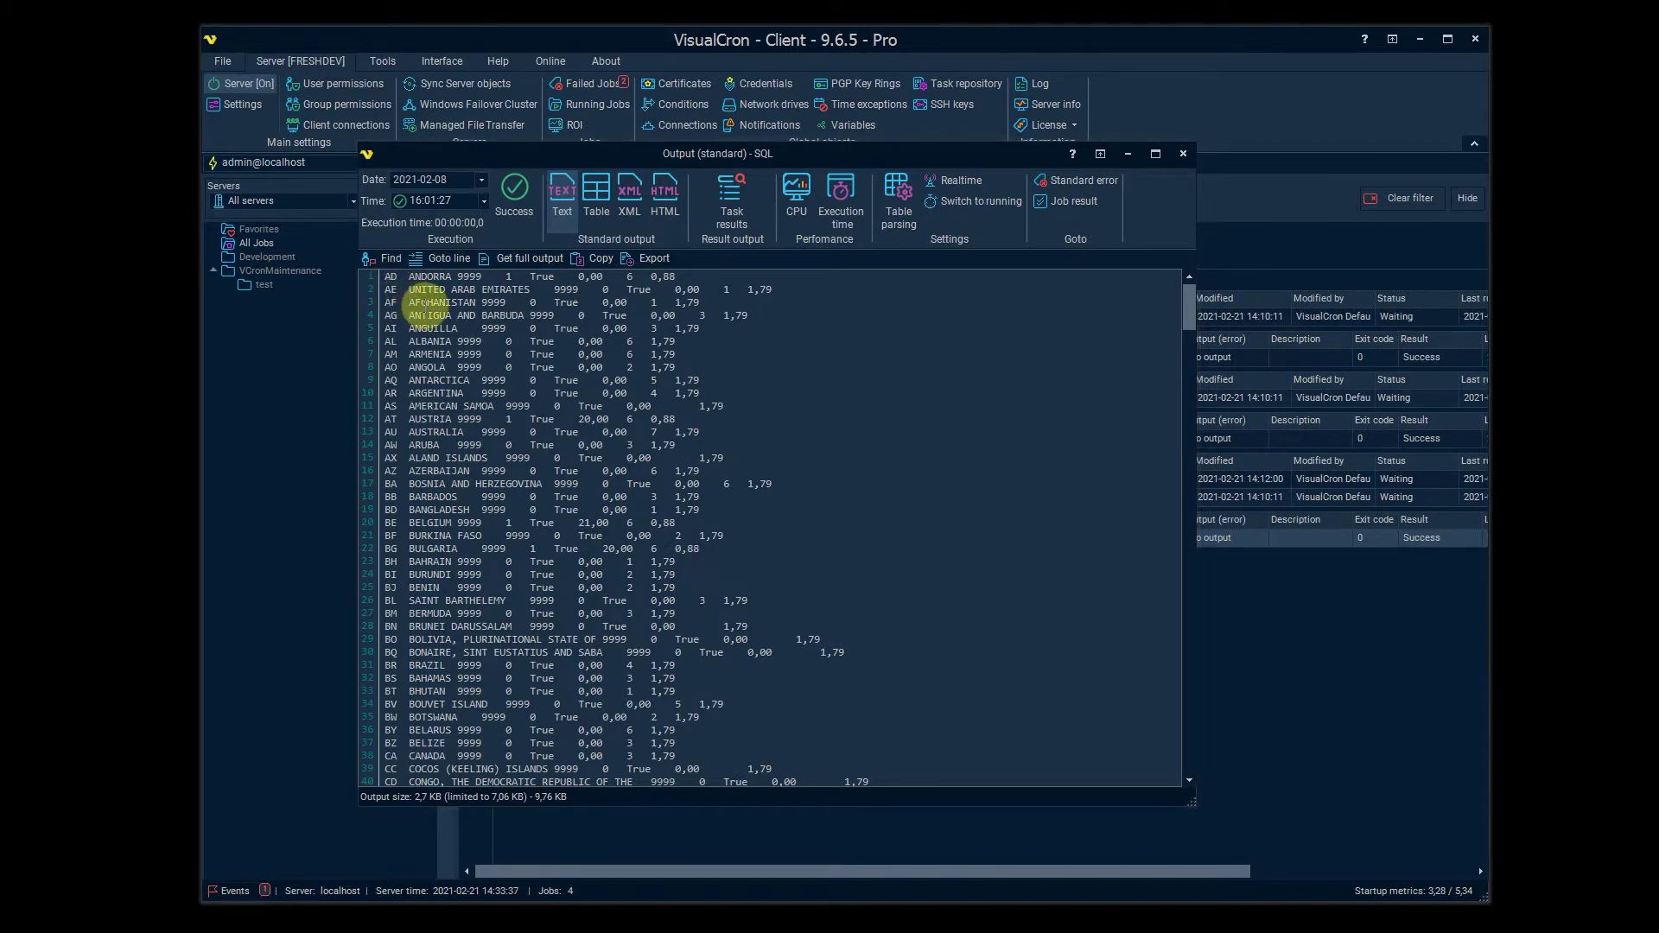
{"action": "left_click", "coordinate": [595, 209]}
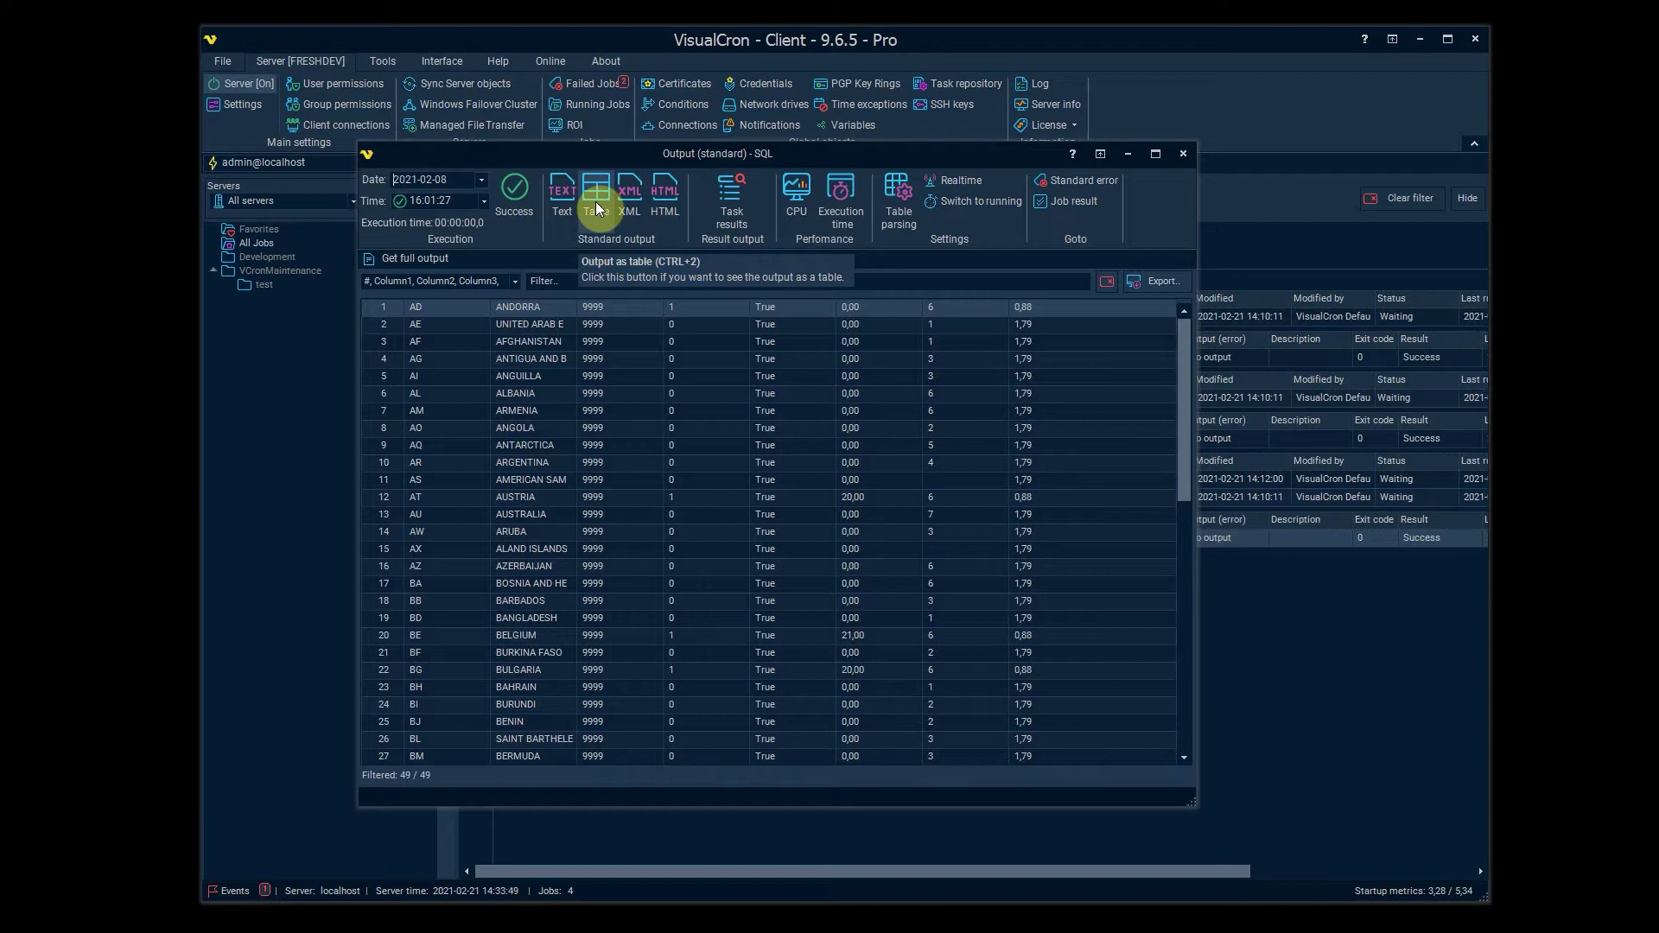
{"action": "left_click", "coordinate": [482, 180]}
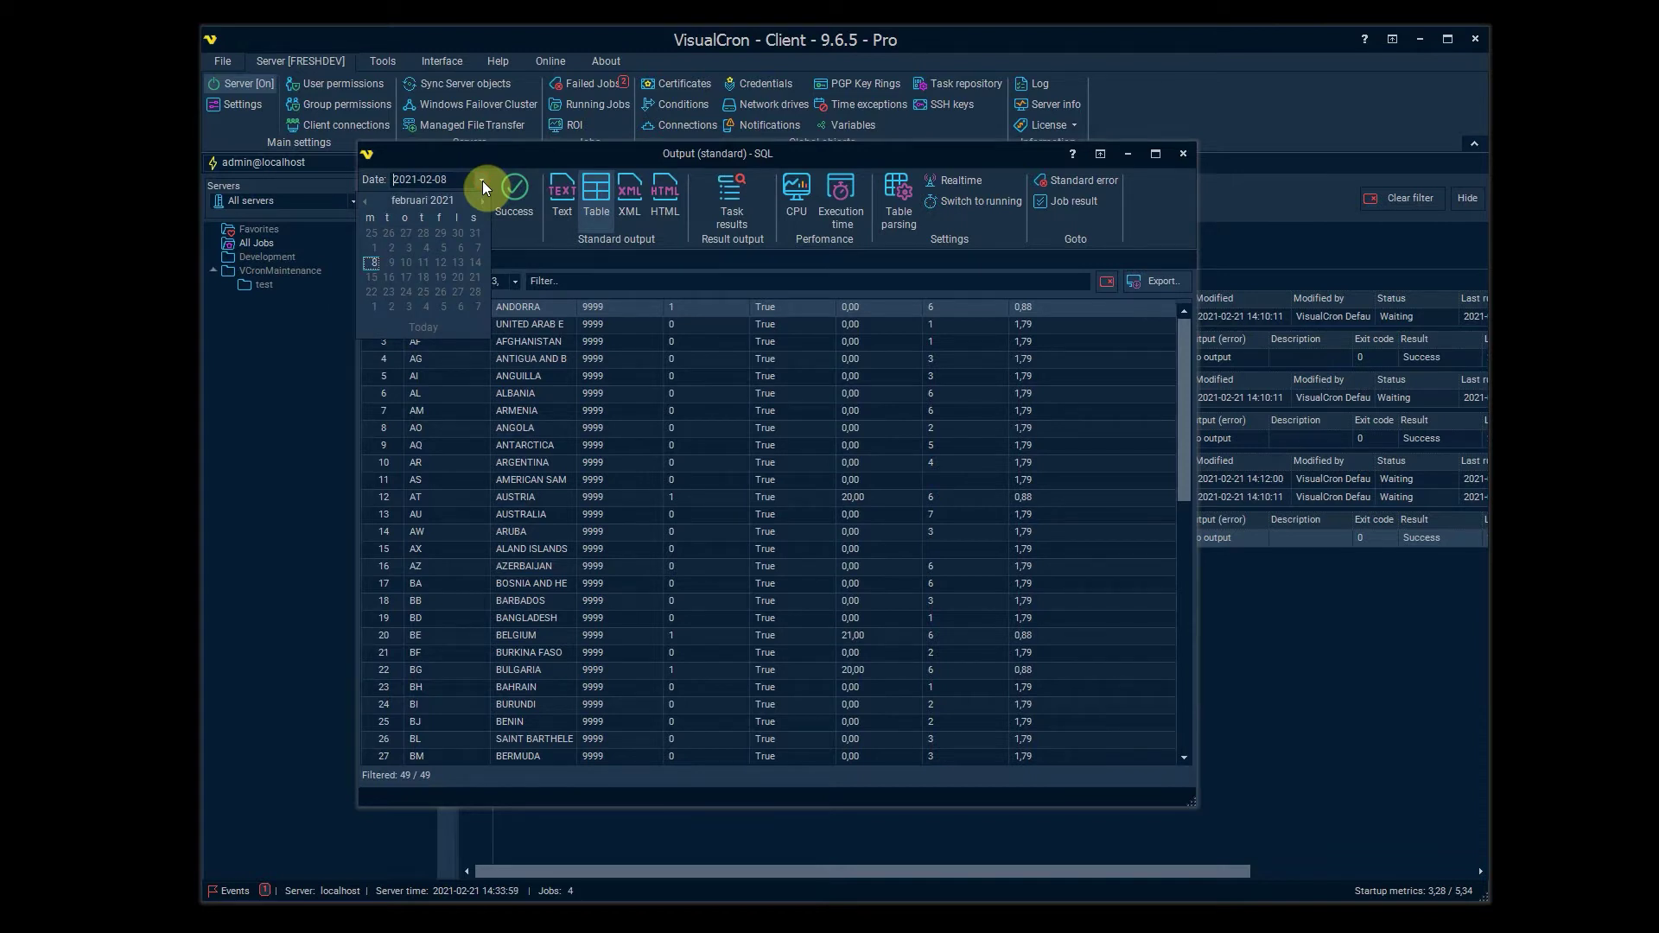
{"action": "left_click", "coordinate": [483, 180]}
{"action": "left_click", "coordinate": [485, 202]}
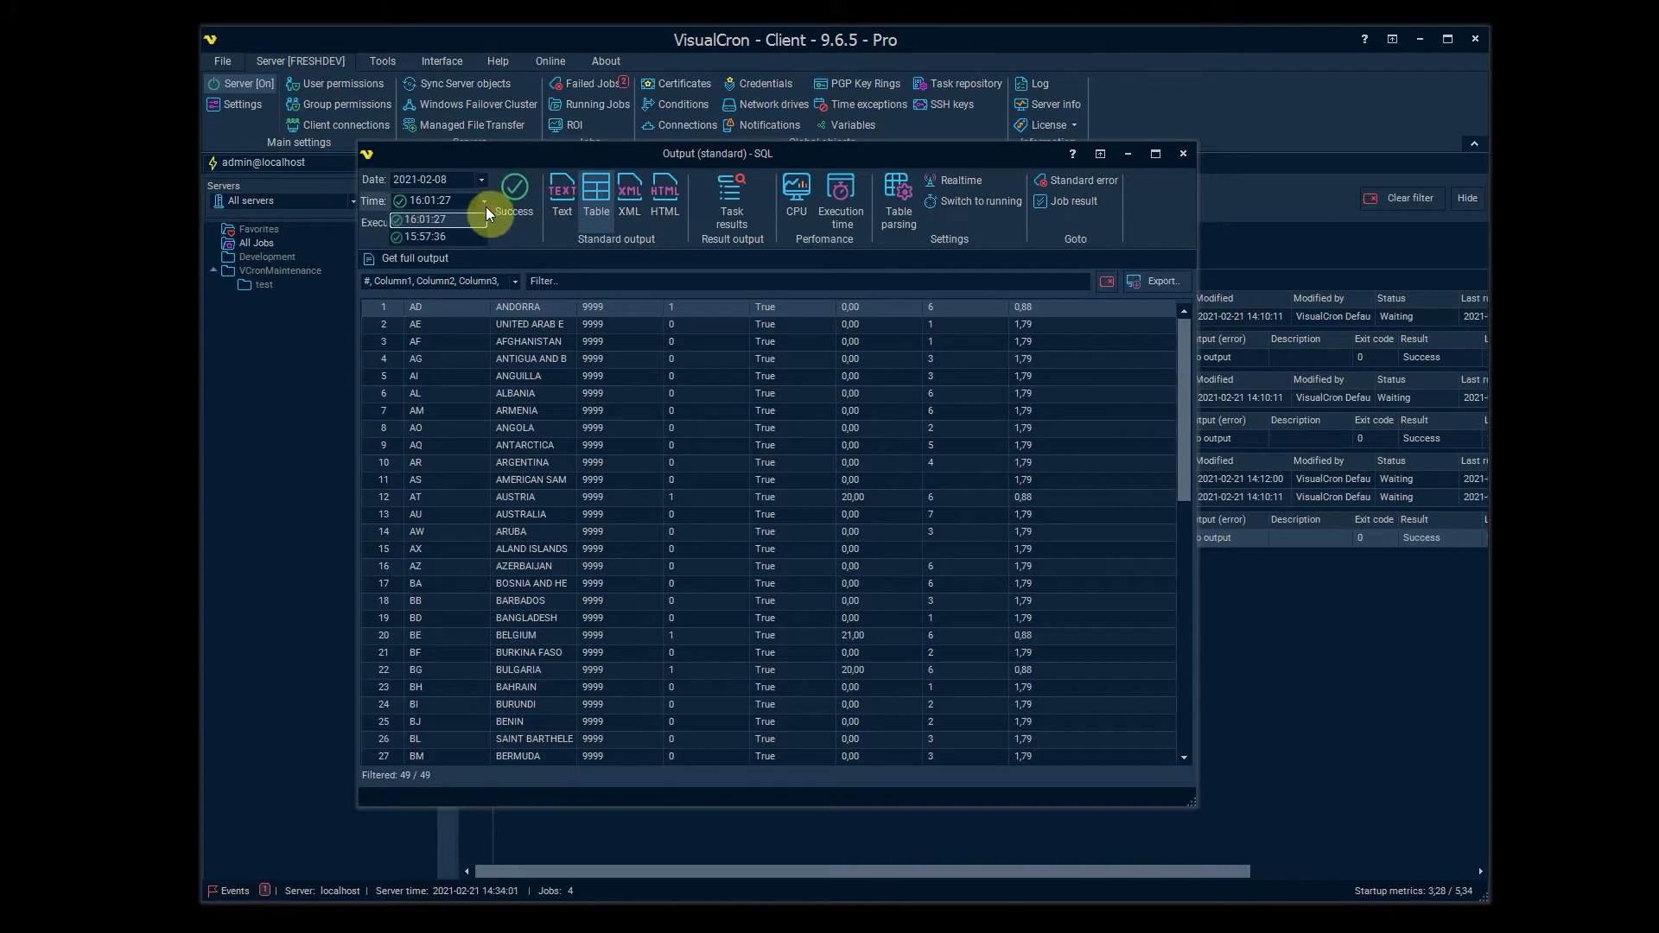
{"action": "left_click", "coordinate": [458, 236]}
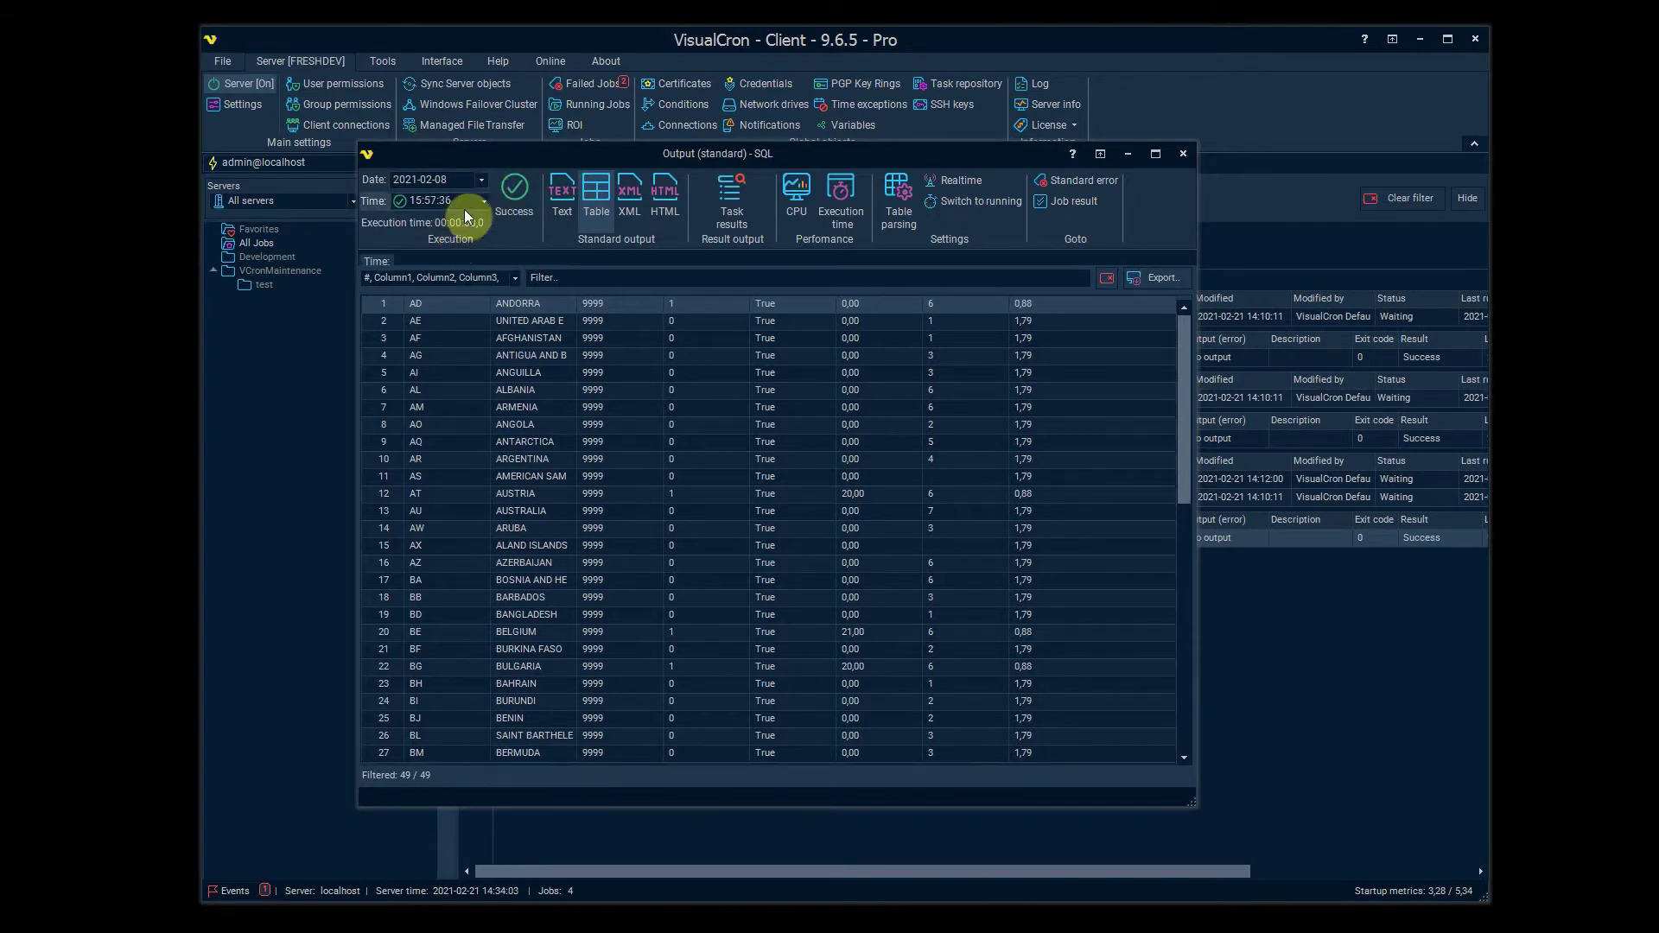
{"action": "left_click", "coordinate": [481, 200]}
{"action": "left_click", "coordinate": [458, 223]}
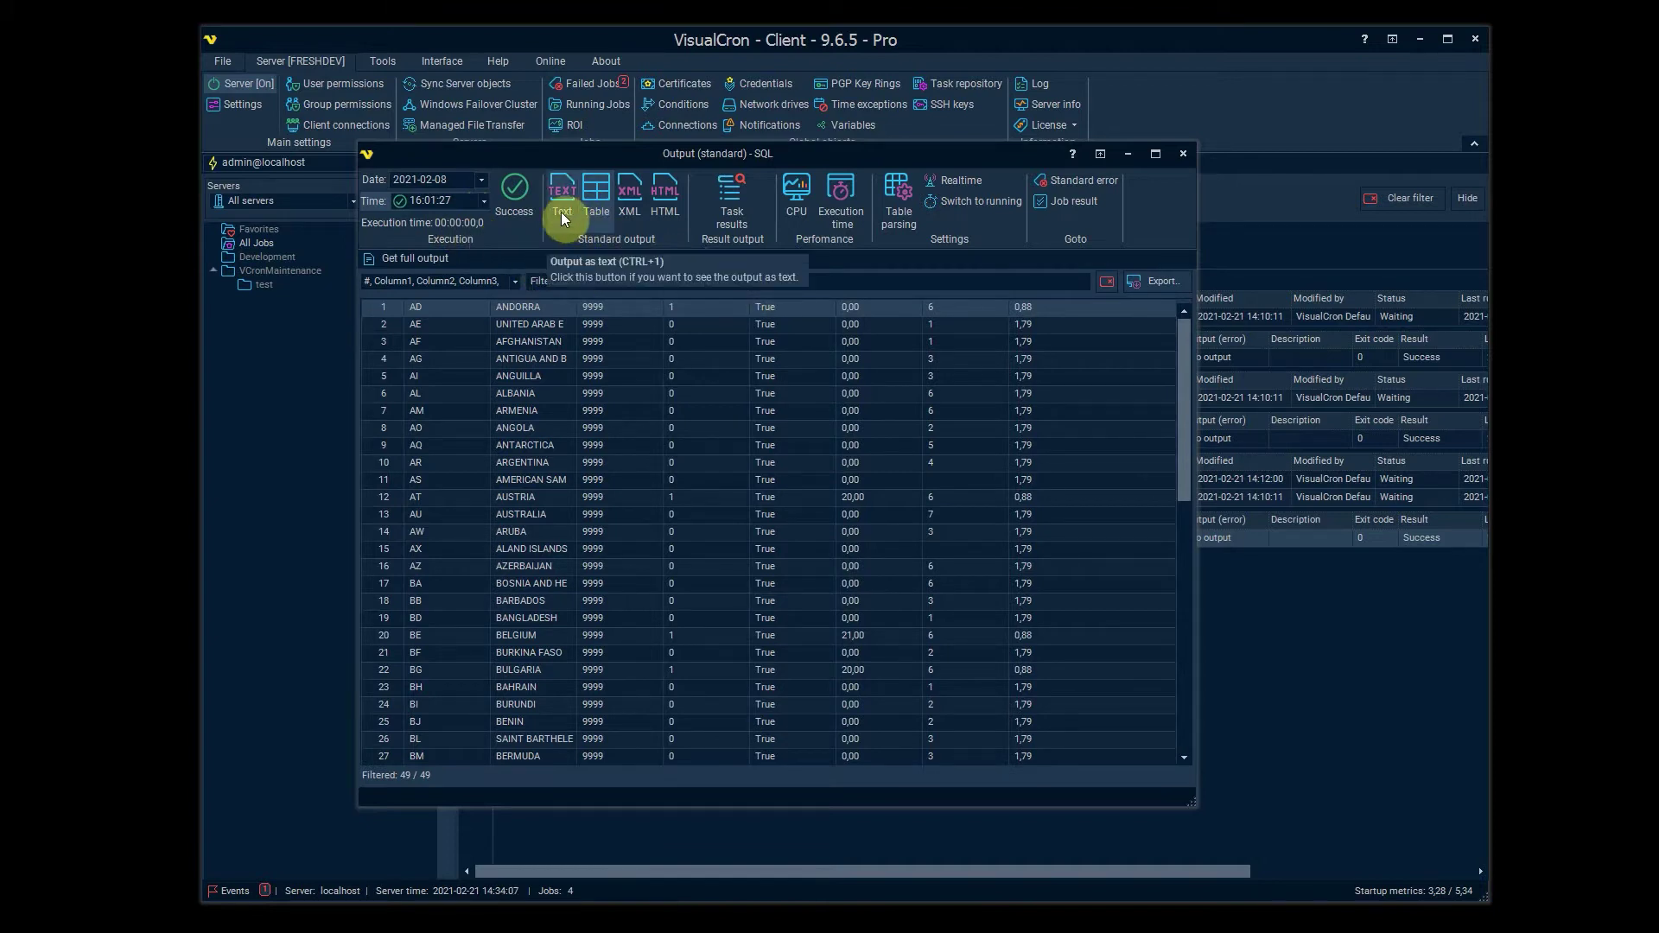
Check the SQL task's success chart and results: query SELECT * FROM countries, rows count 248.
{"action": "left_click", "coordinate": [511, 204]}
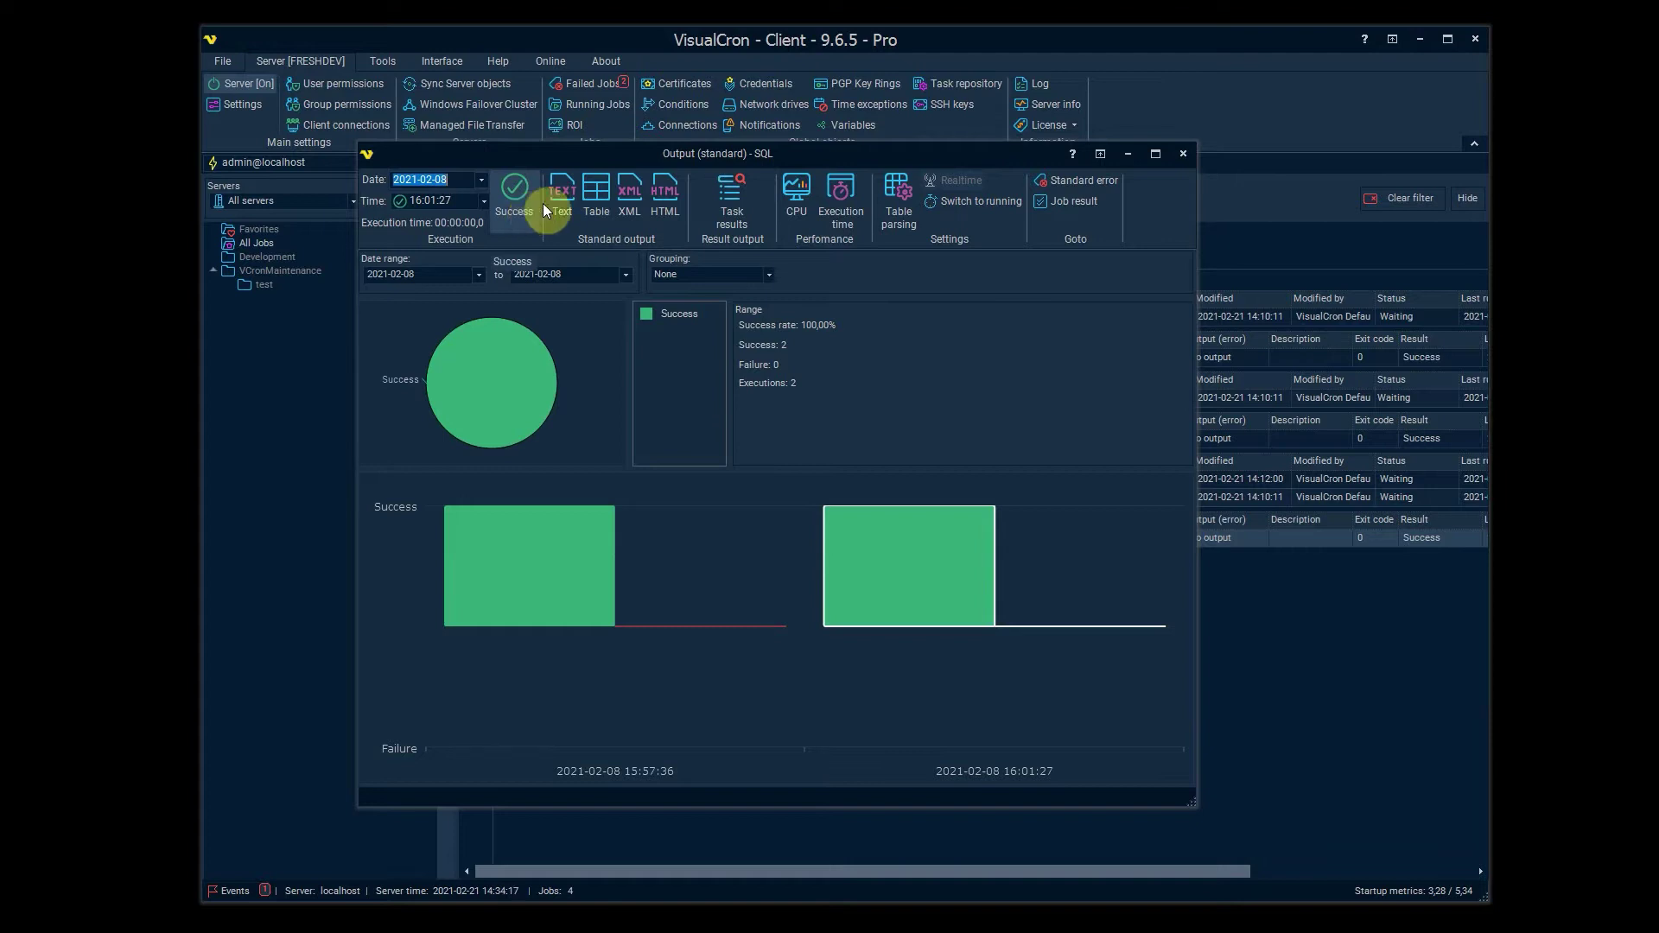
{"action": "left_click", "coordinate": [730, 204]}
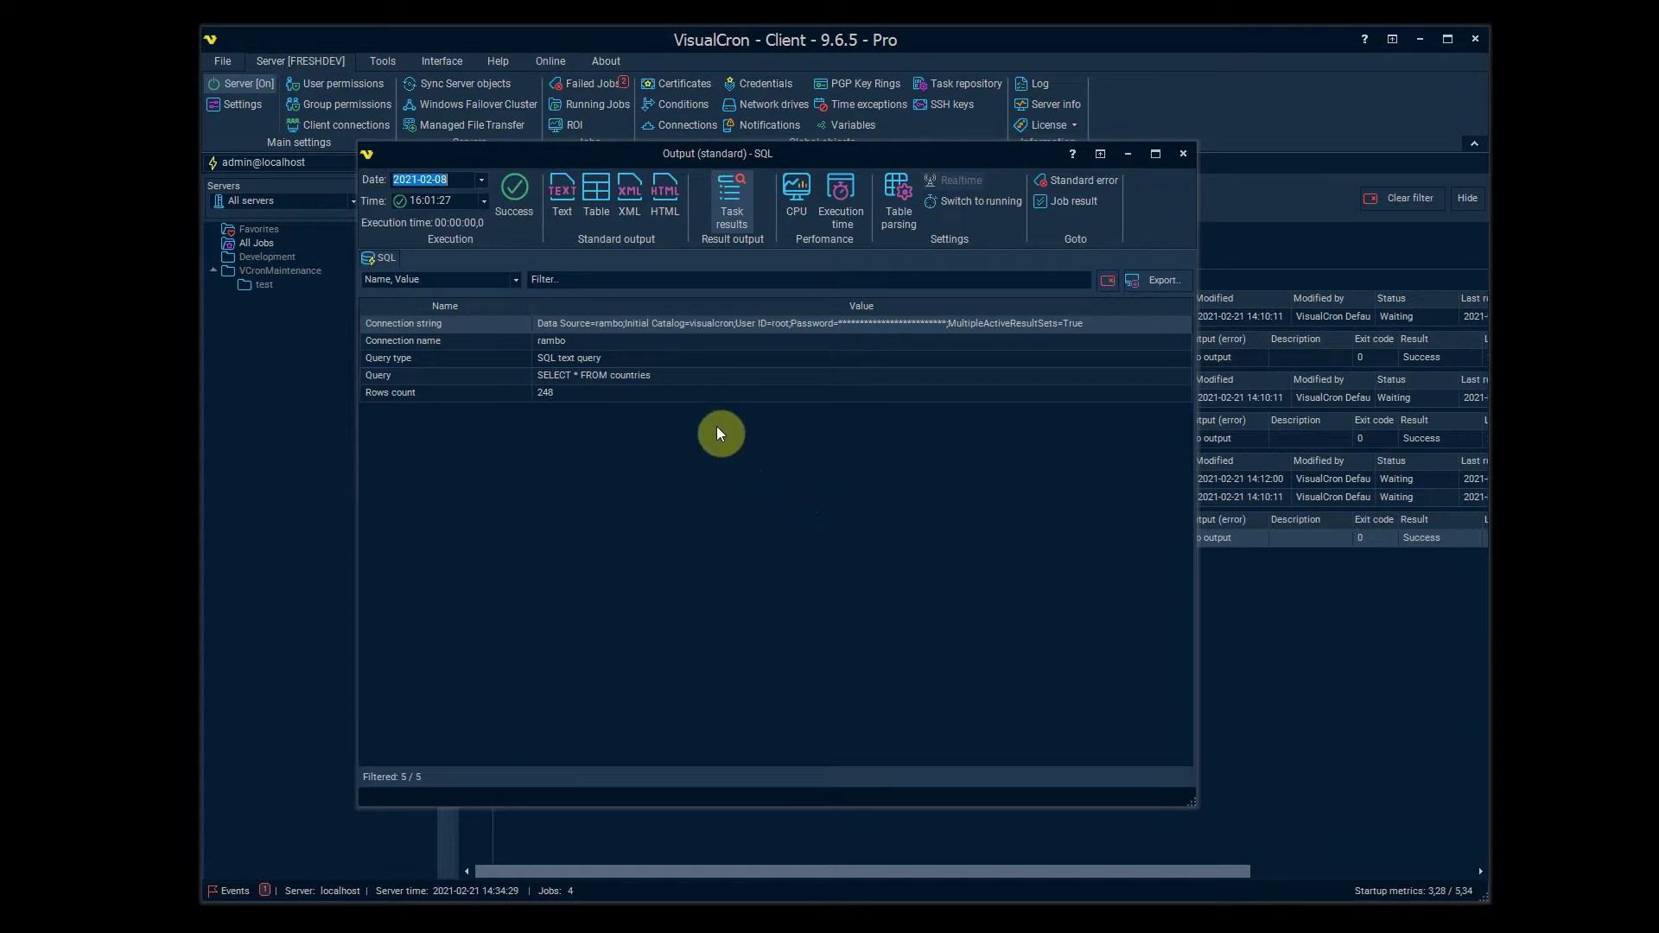
{"action": "left_click", "coordinate": [657, 396]}
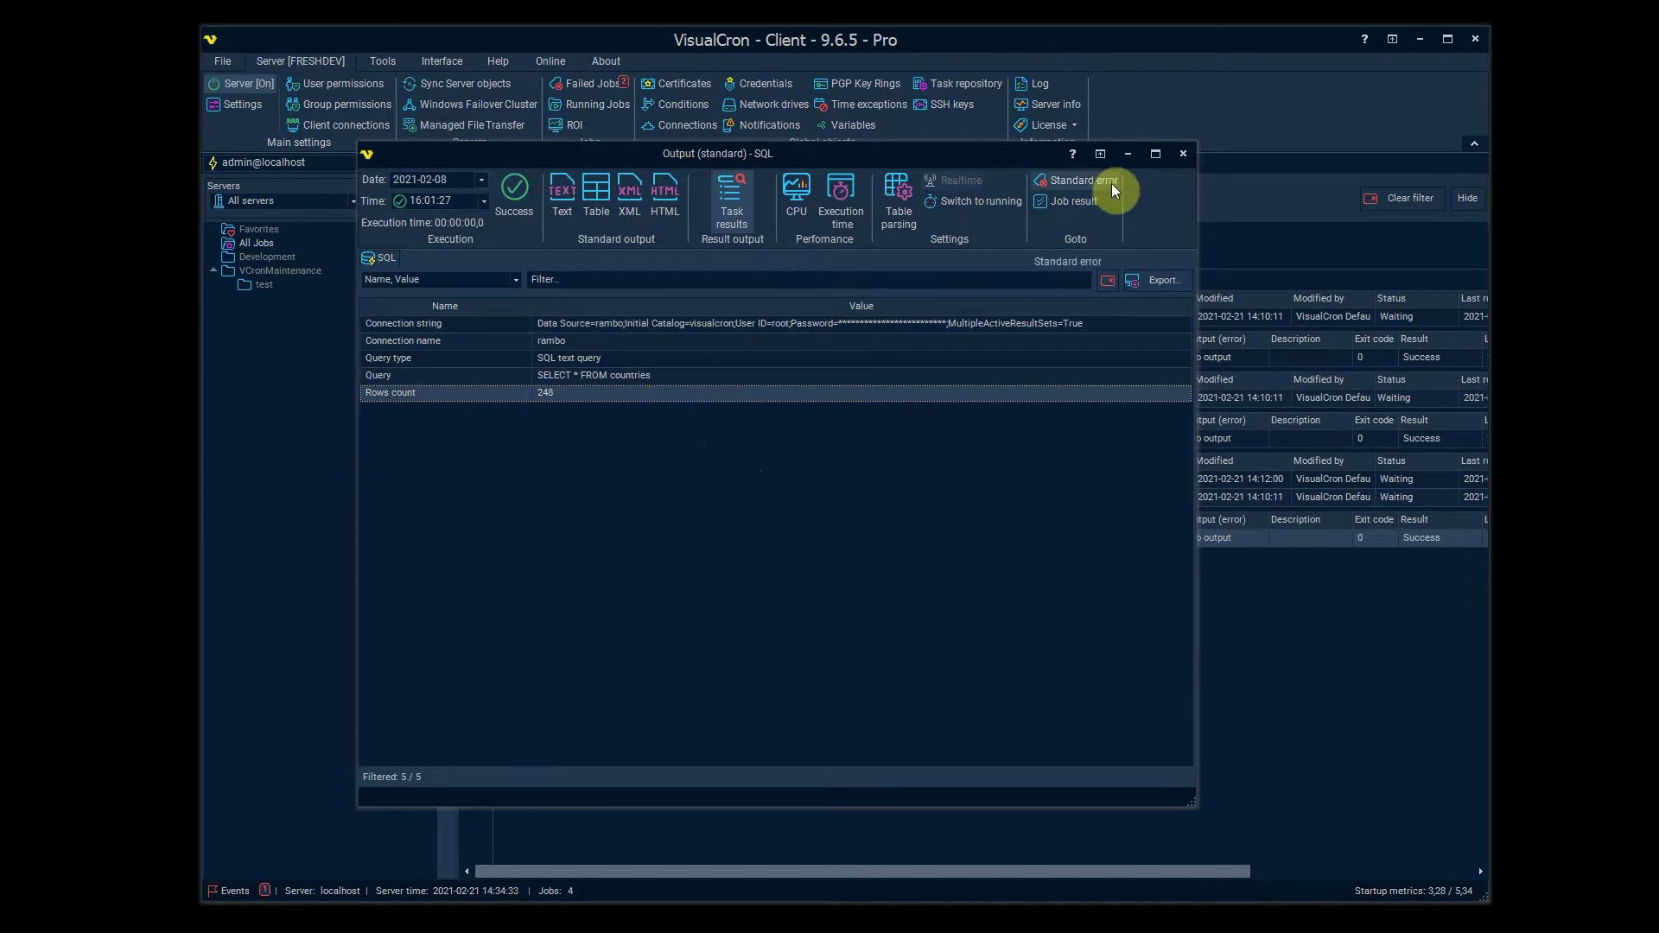
Close the SQL output and open the Execute task's output, centred, showing process id 36248.
{"action": "left_click", "coordinate": [1182, 153]}
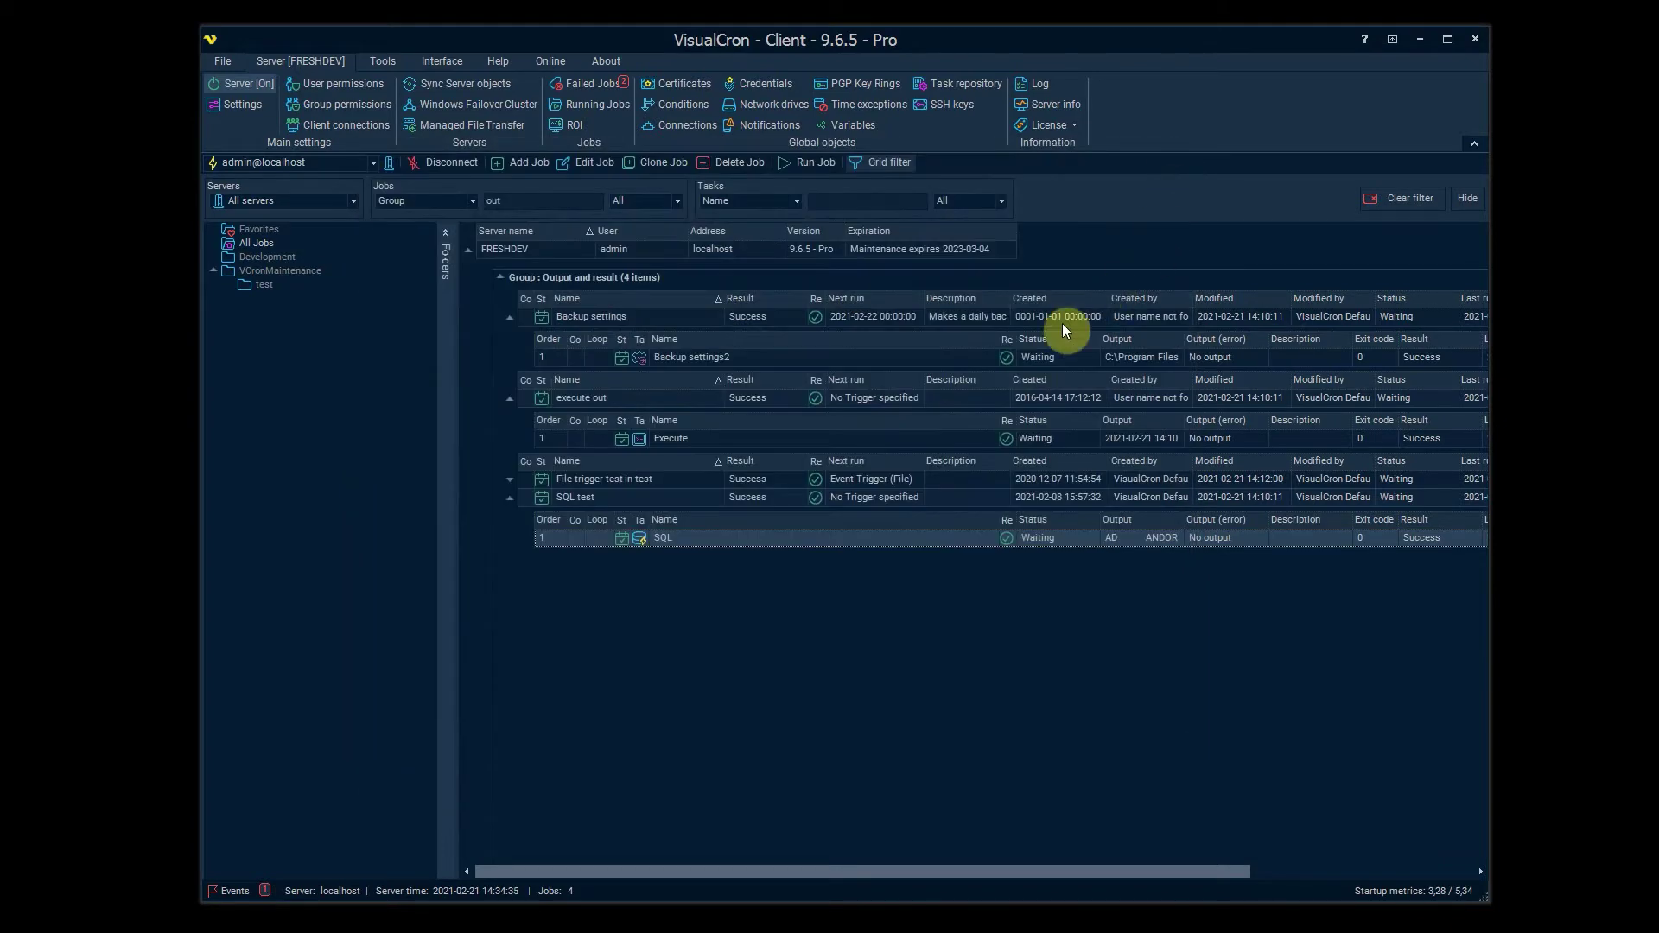
{"action": "left_click", "coordinate": [1009, 438]}
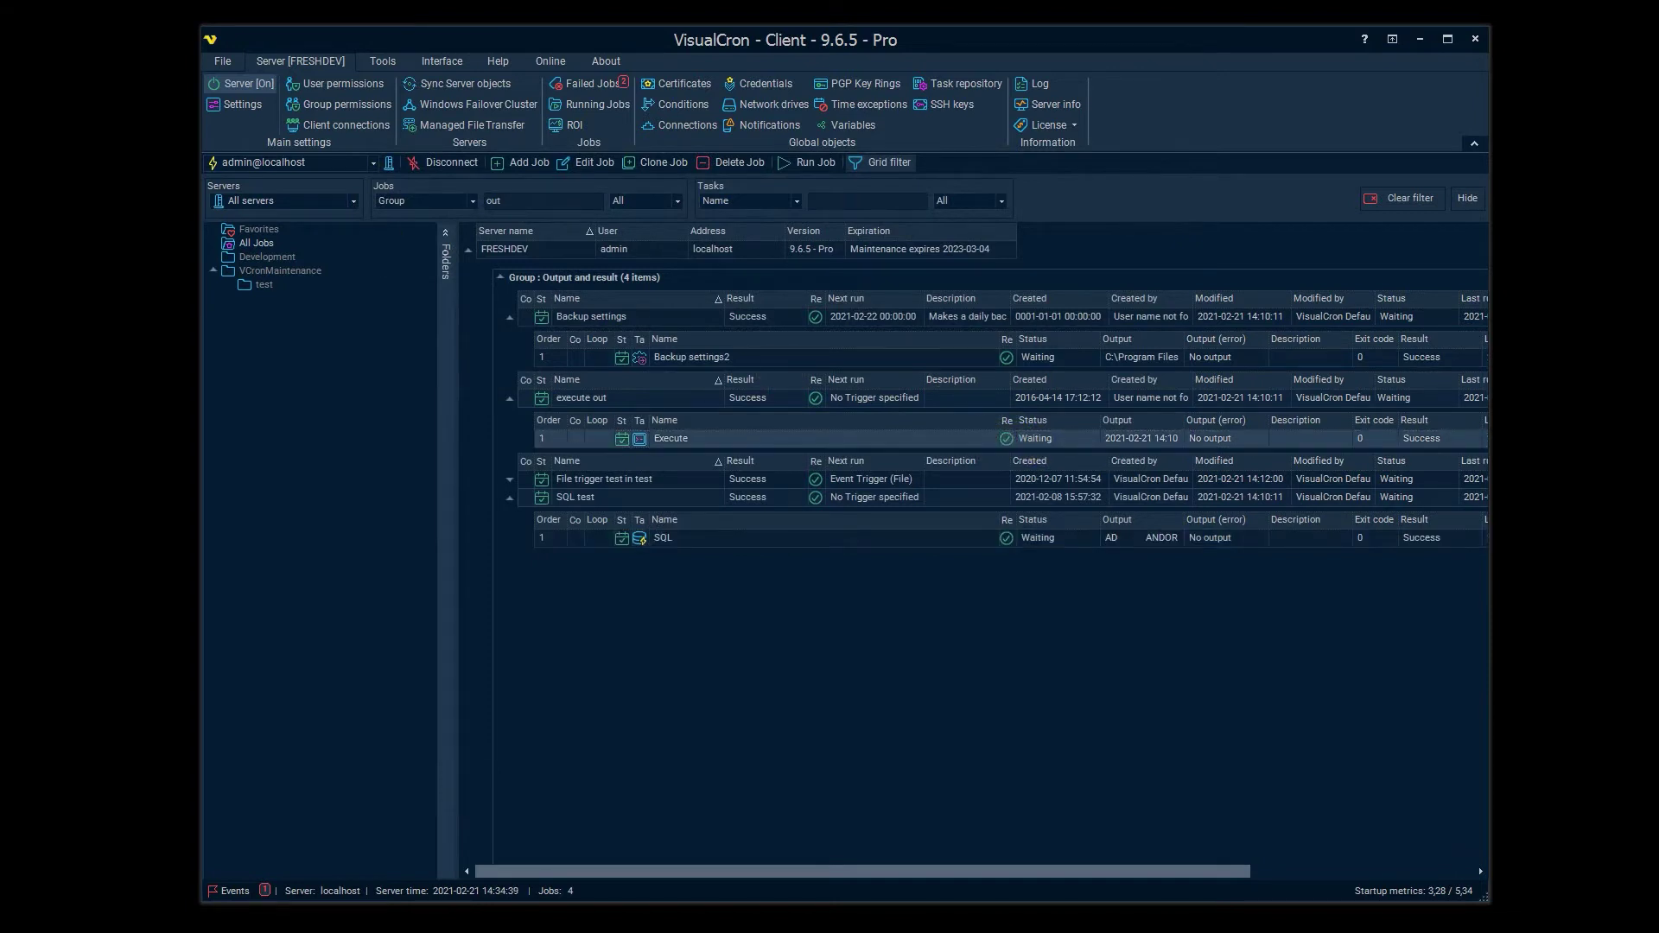
{"action": "left_click_drag", "start_coordinate": [630, 121], "coordinate": [847, 192]}
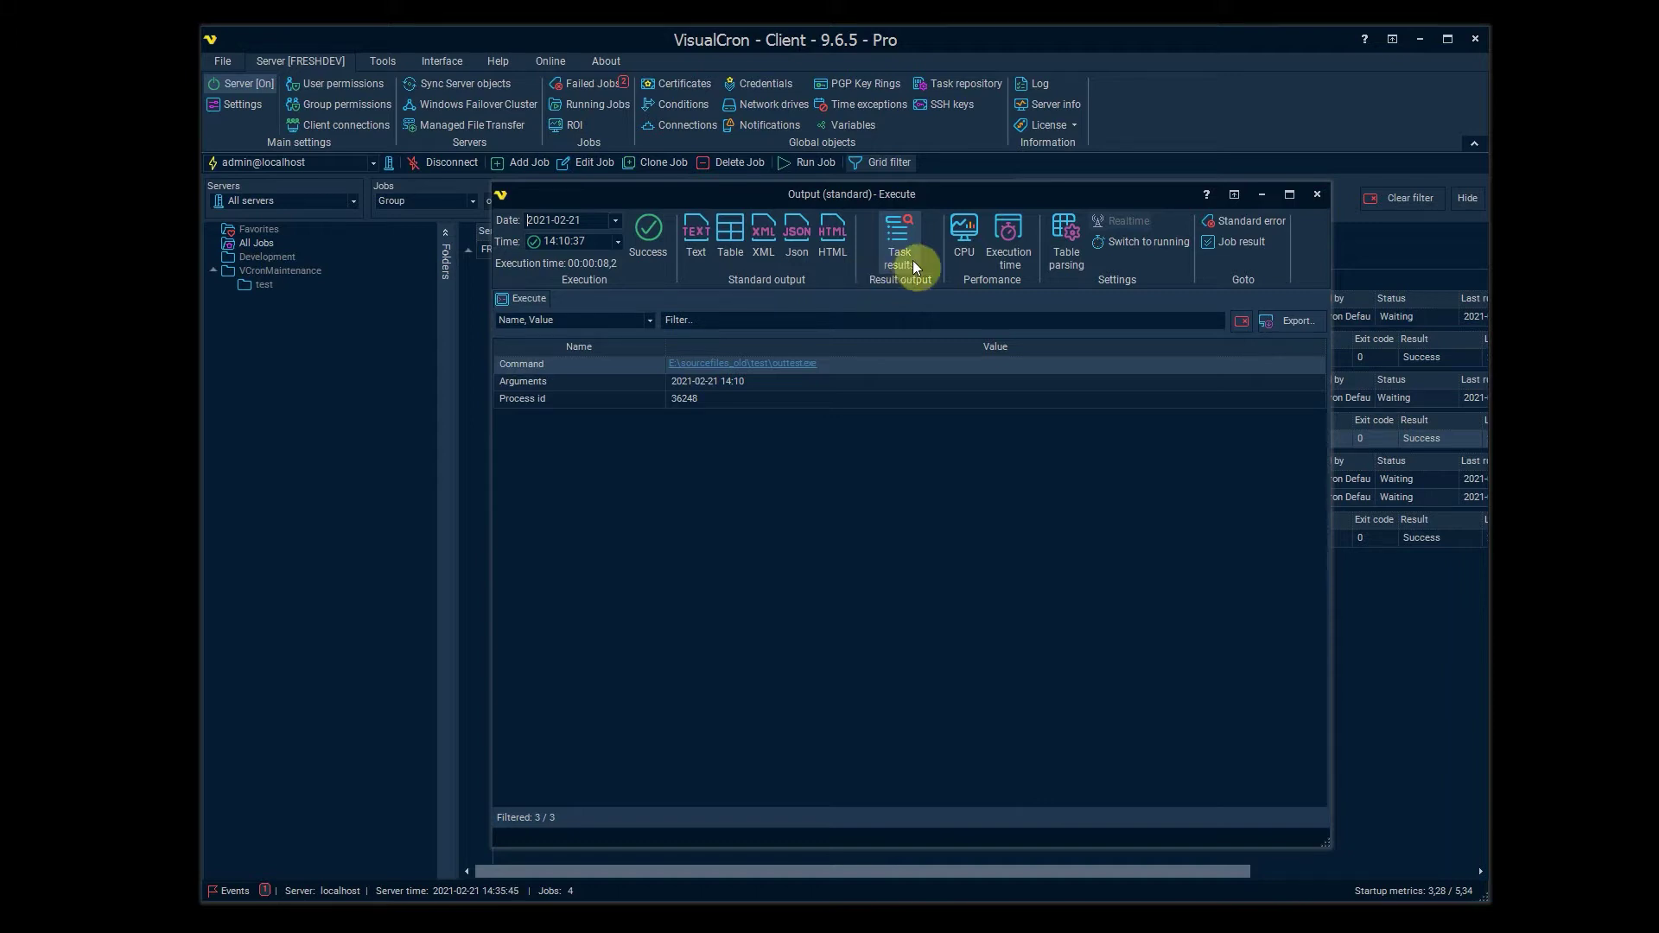
Review the Execute task's CPU, execution time and success charts, then its plain-text output.
{"action": "left_click", "coordinate": [964, 233]}
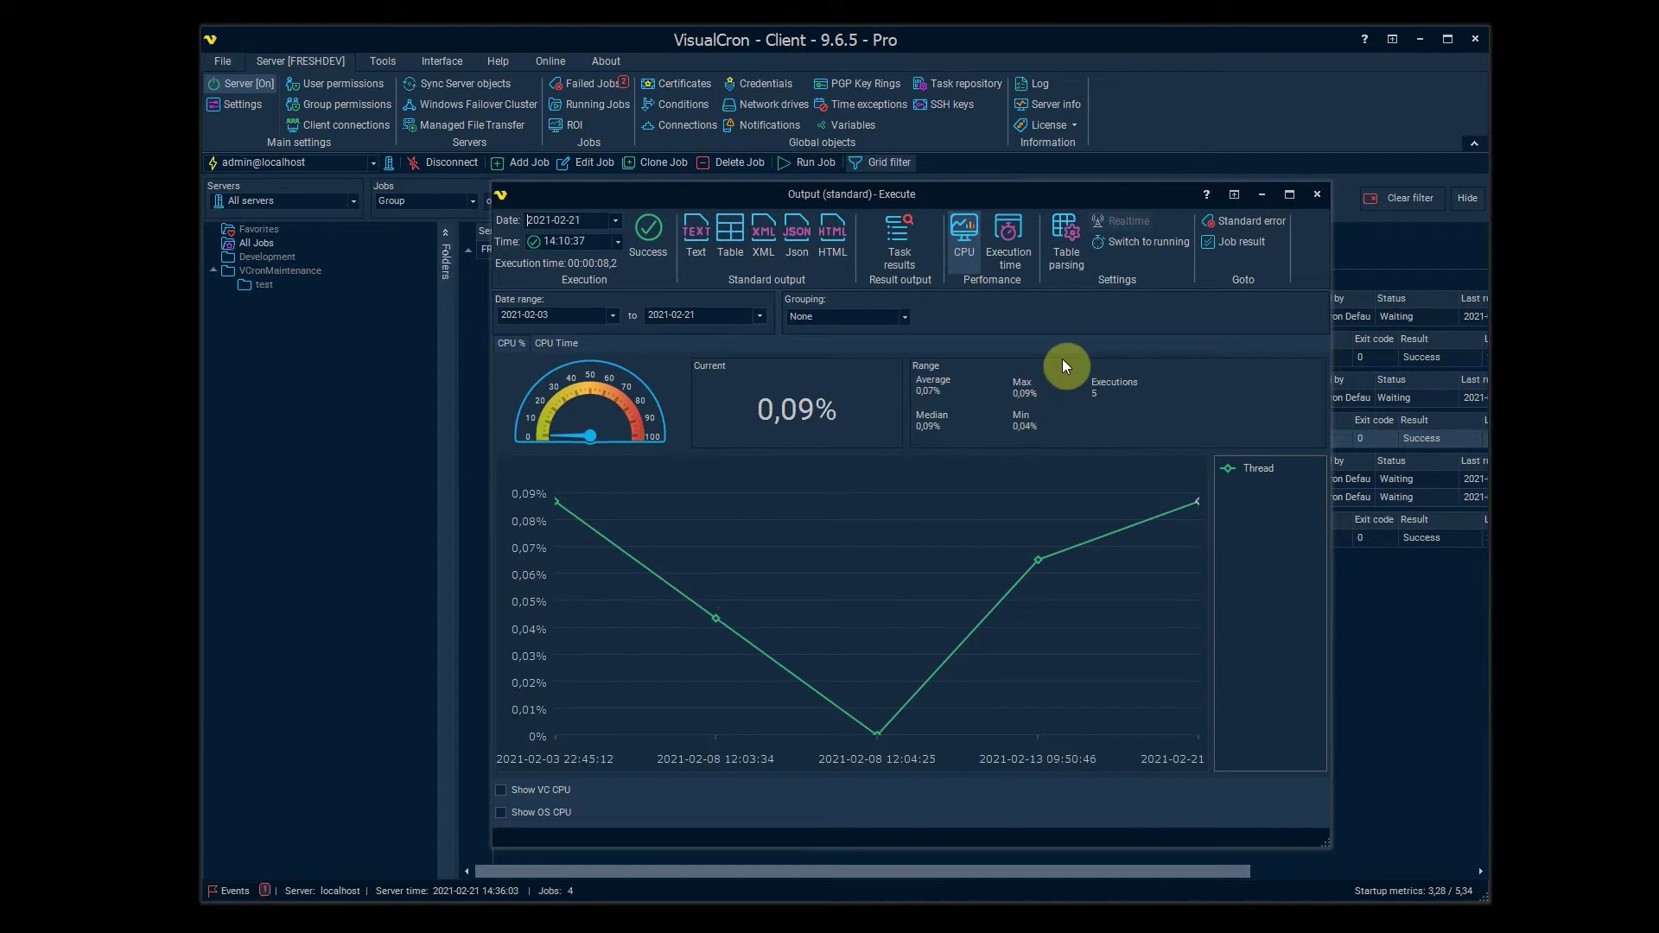
{"action": "left_click", "coordinate": [1020, 255]}
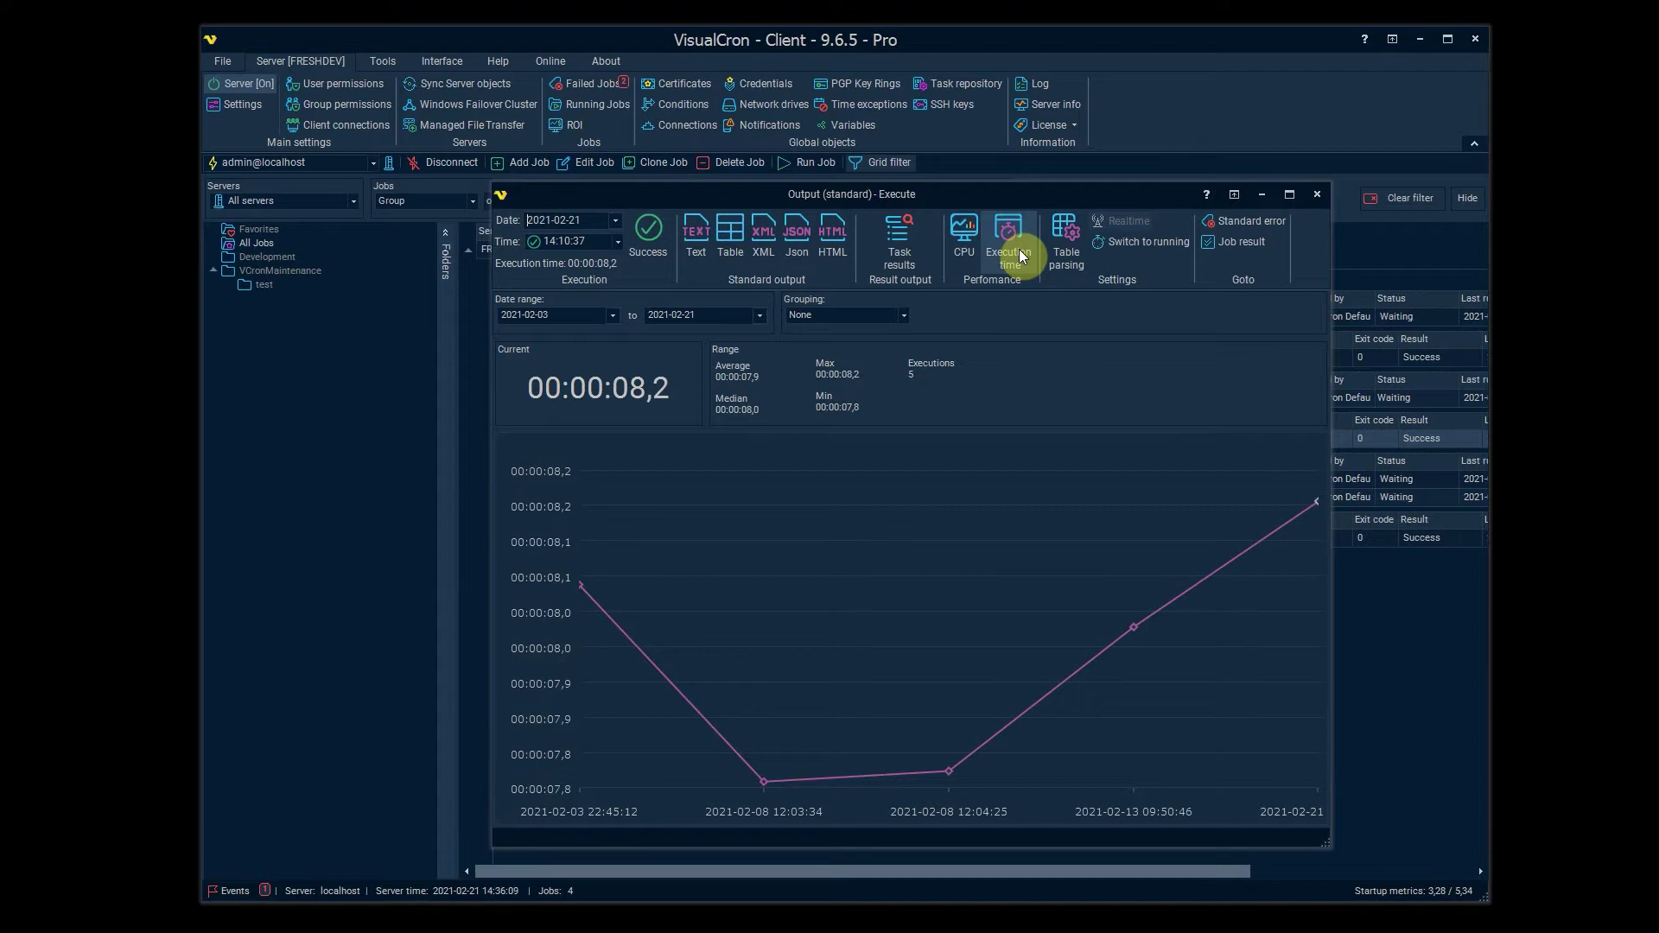
{"action": "left_click", "coordinate": [663, 248]}
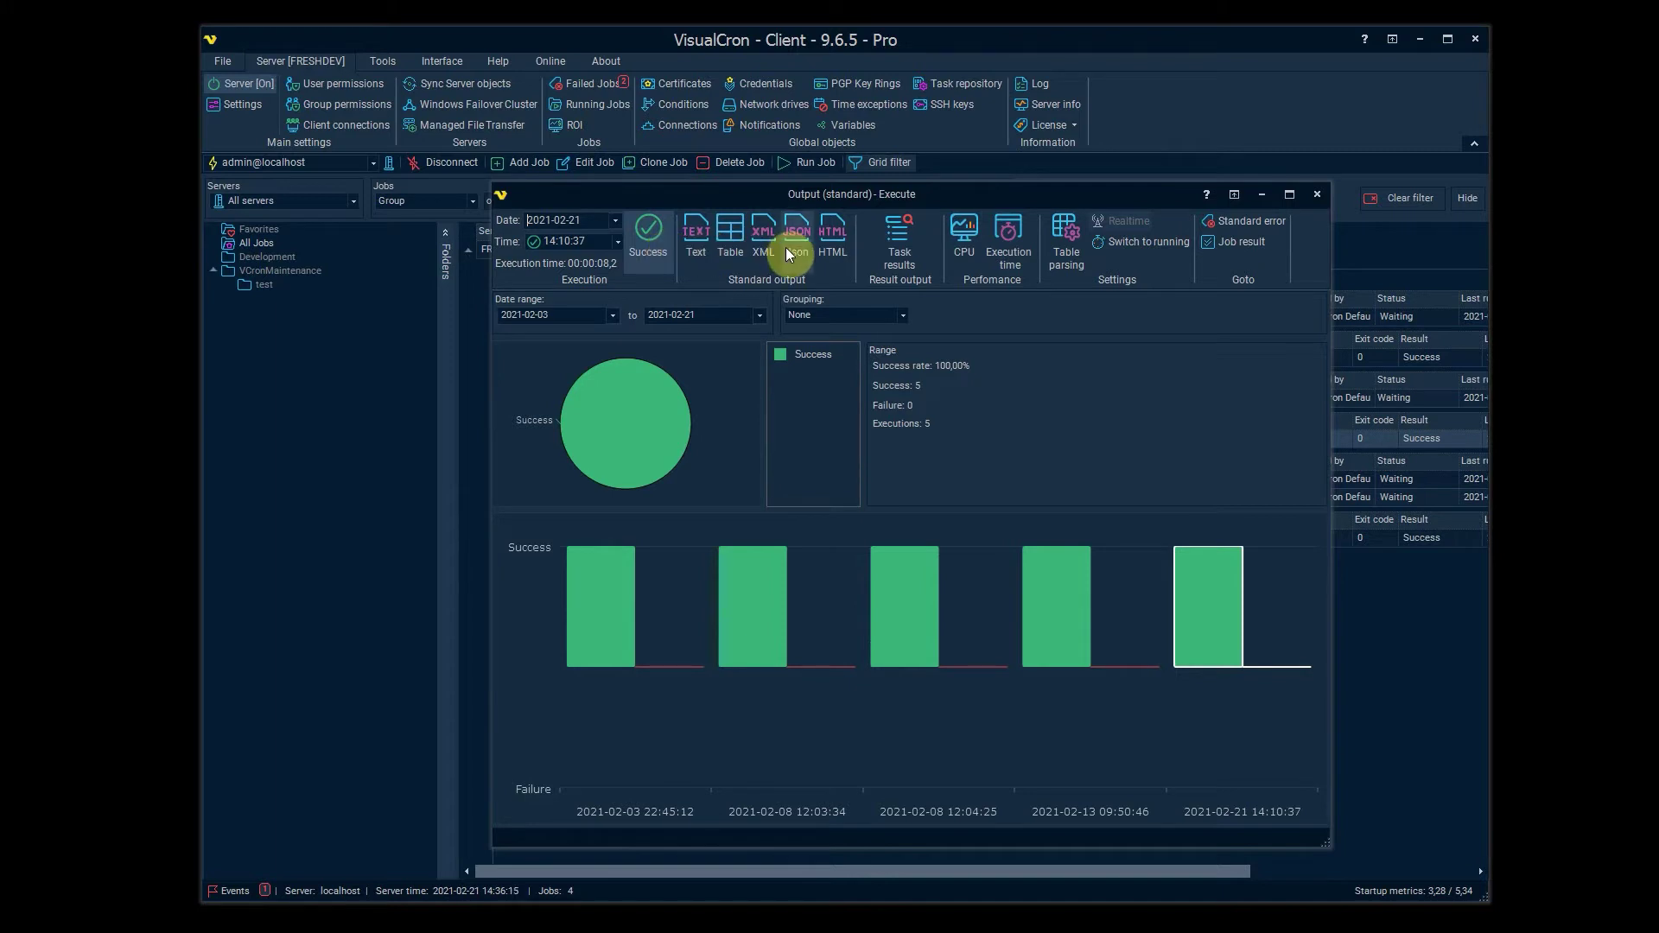
{"action": "left_click", "coordinate": [700, 244]}
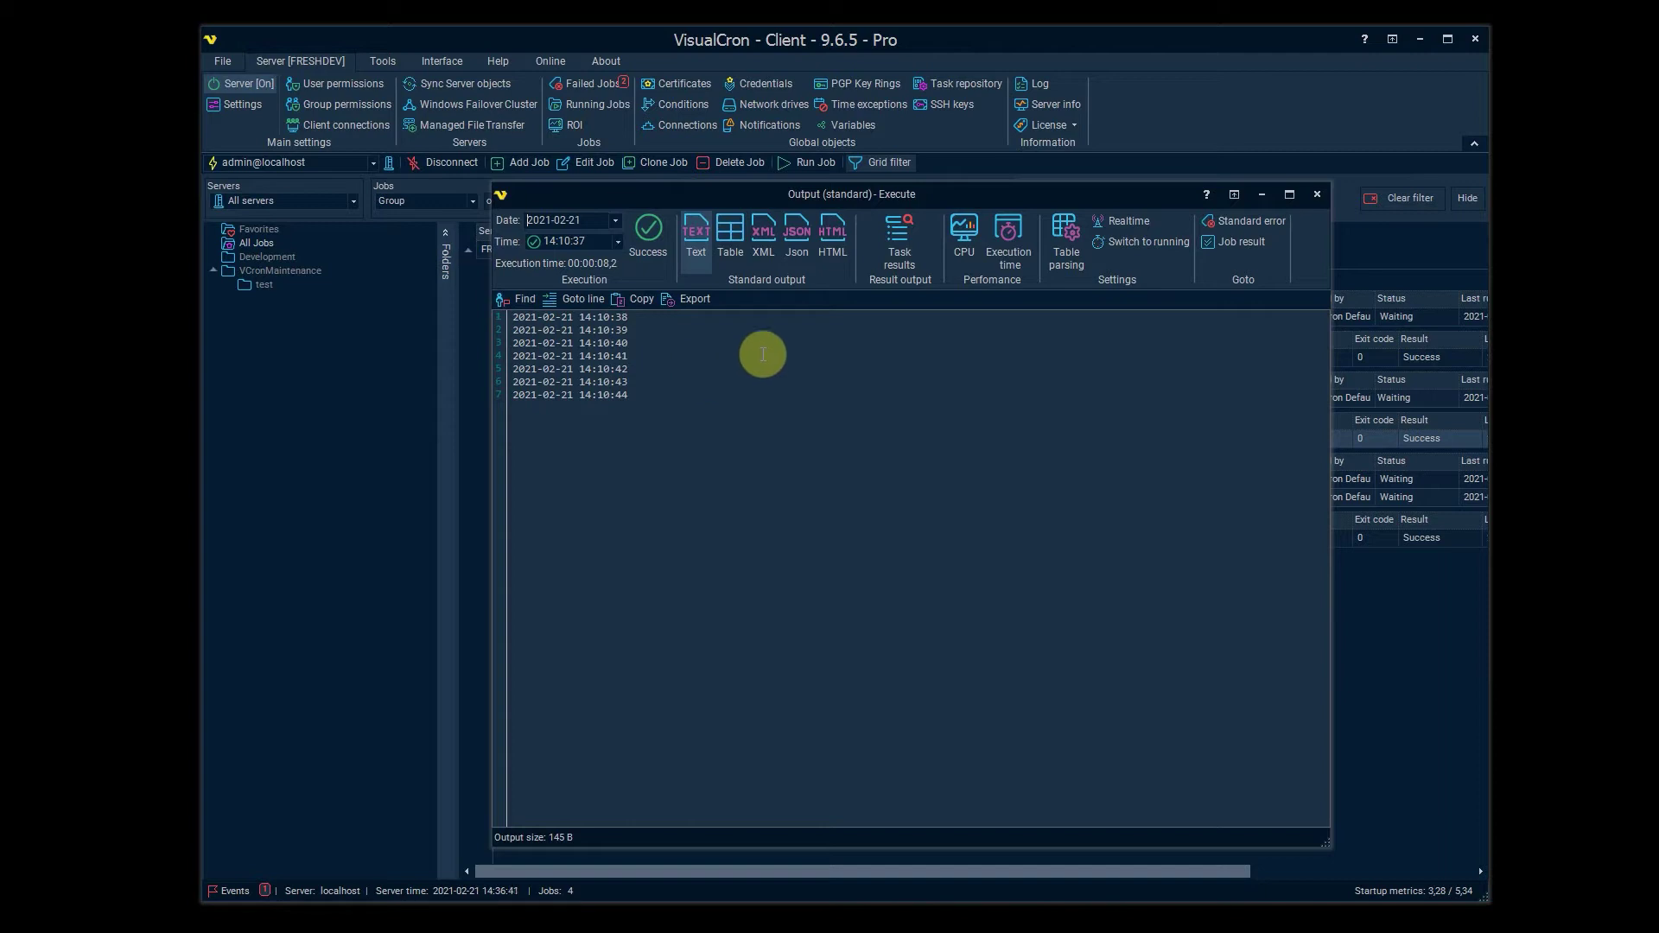
Return to the Execute task's results: command, arguments and process id 36248.
{"action": "left_click", "coordinate": [896, 246]}
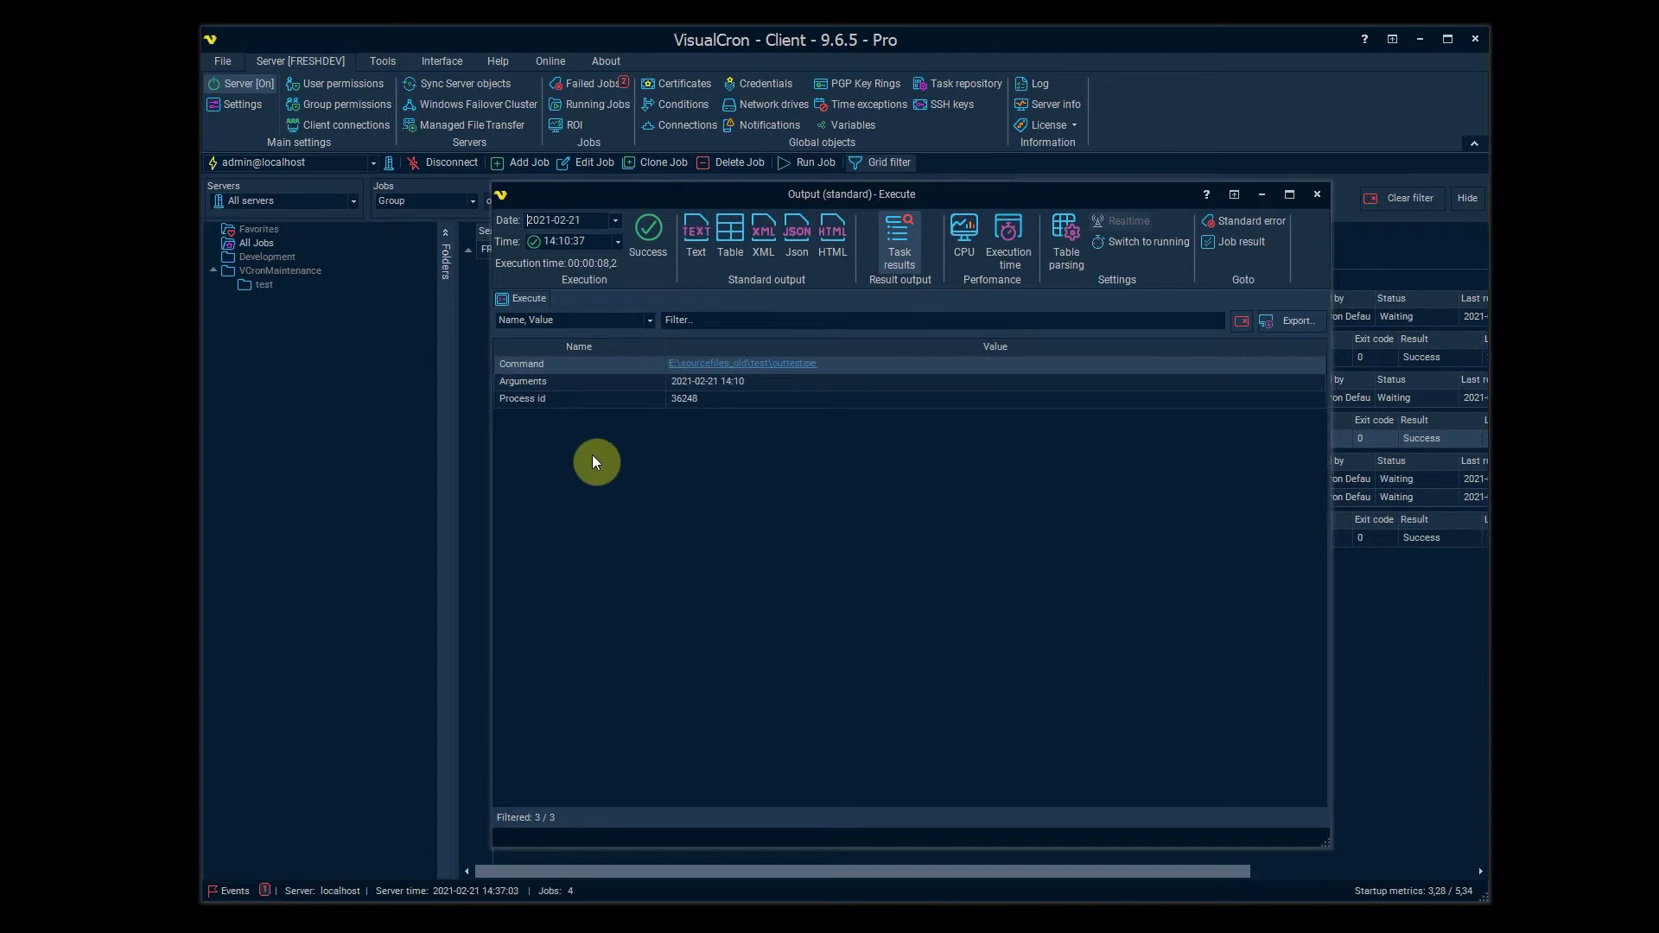
{"action": "right_click", "coordinate": [586, 368]}
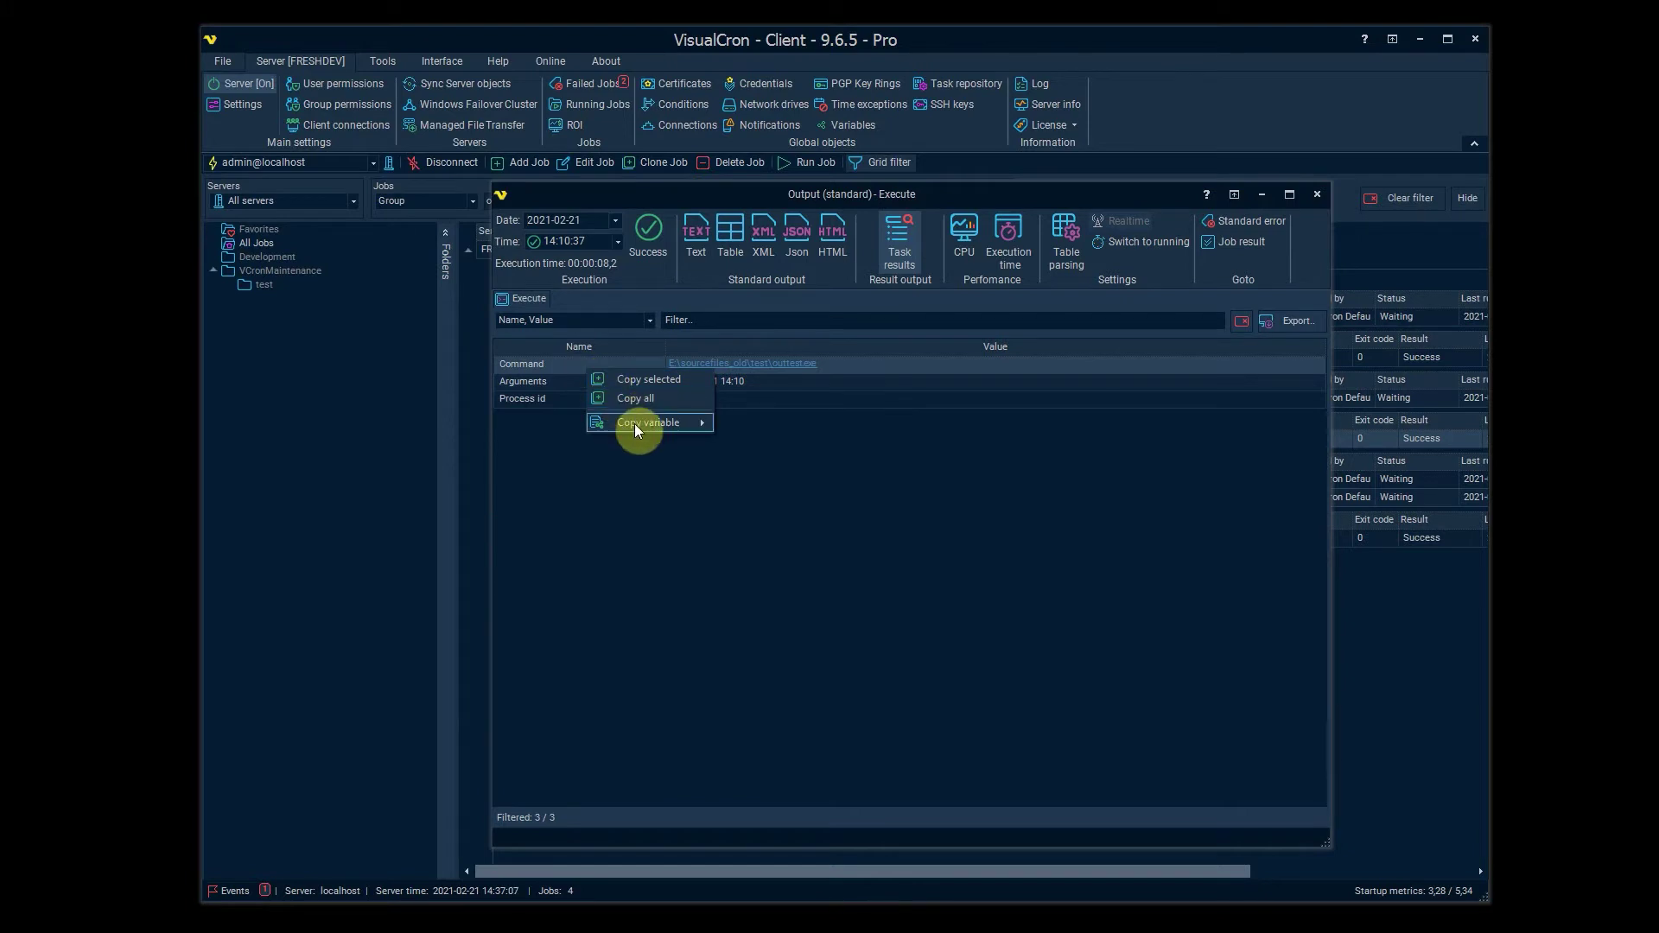
{"action": "mouse_move", "coordinate": [637, 430]}
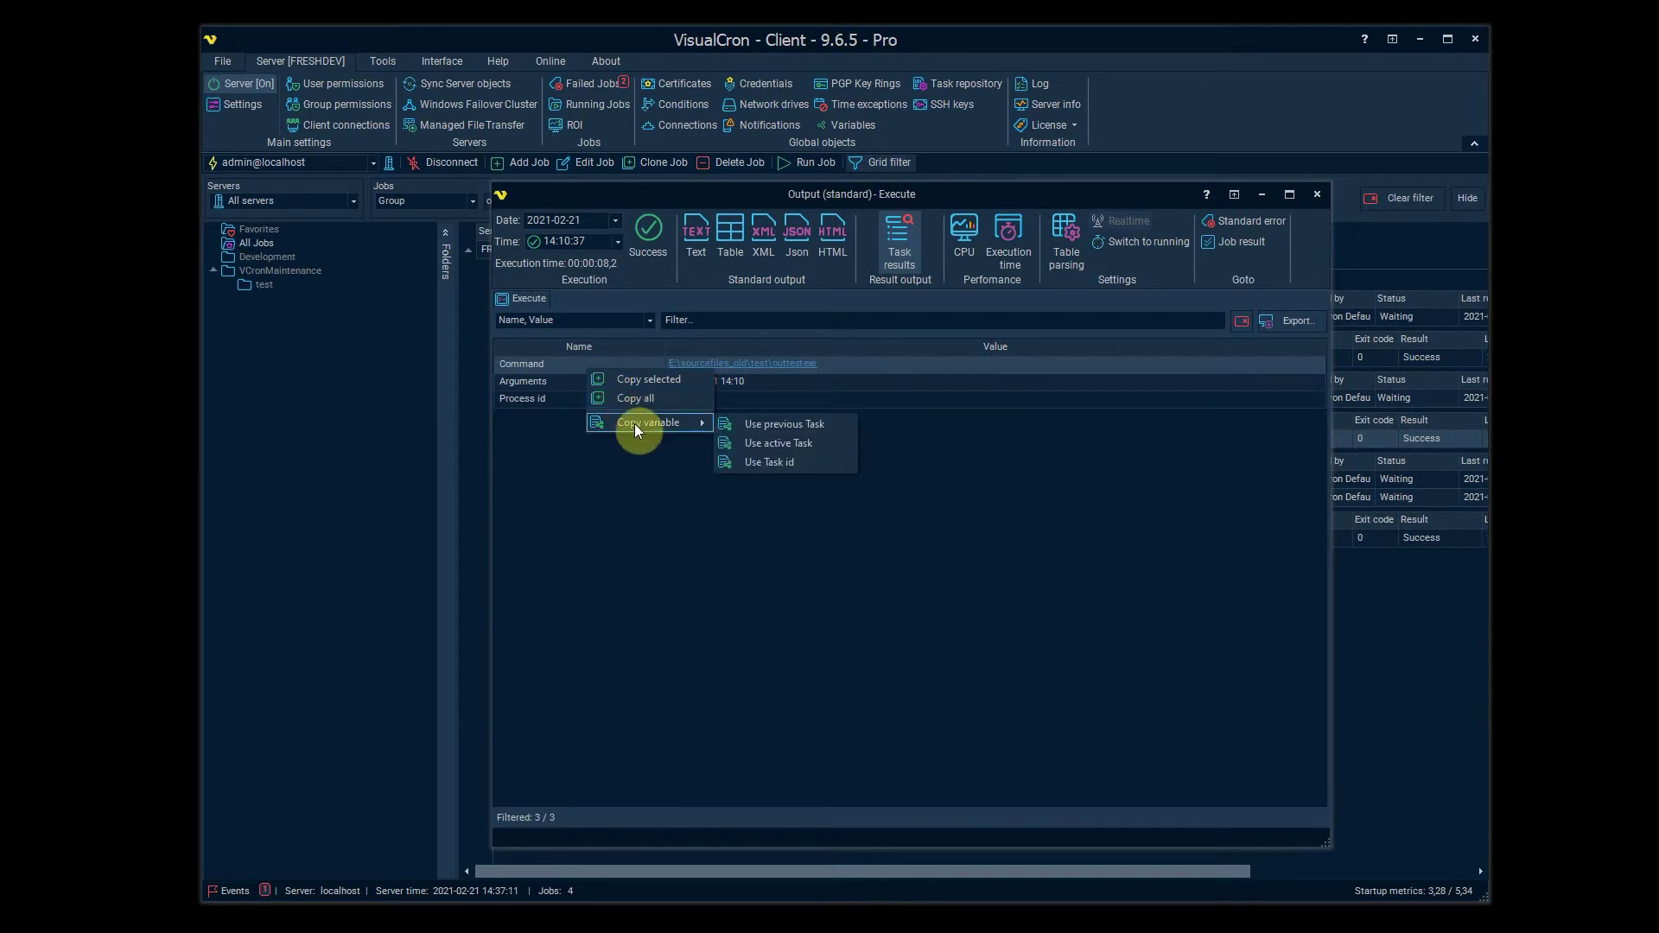
{"action": "left_click", "coordinate": [1141, 497]}
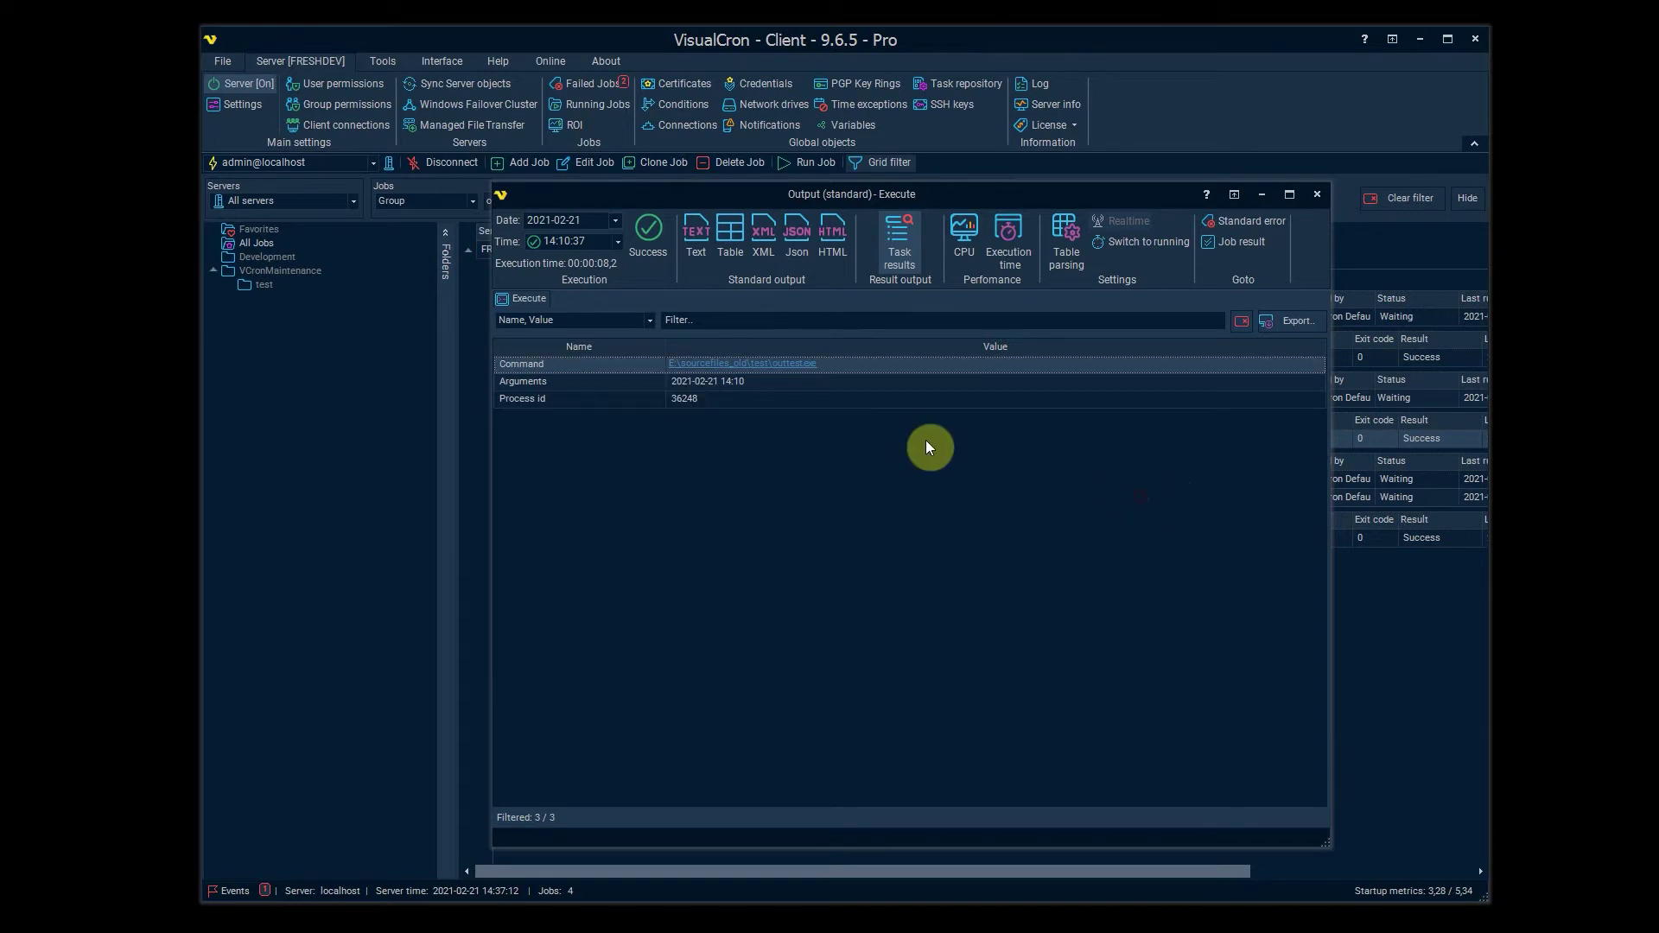
{"action": "left_click", "coordinate": [554, 385]}
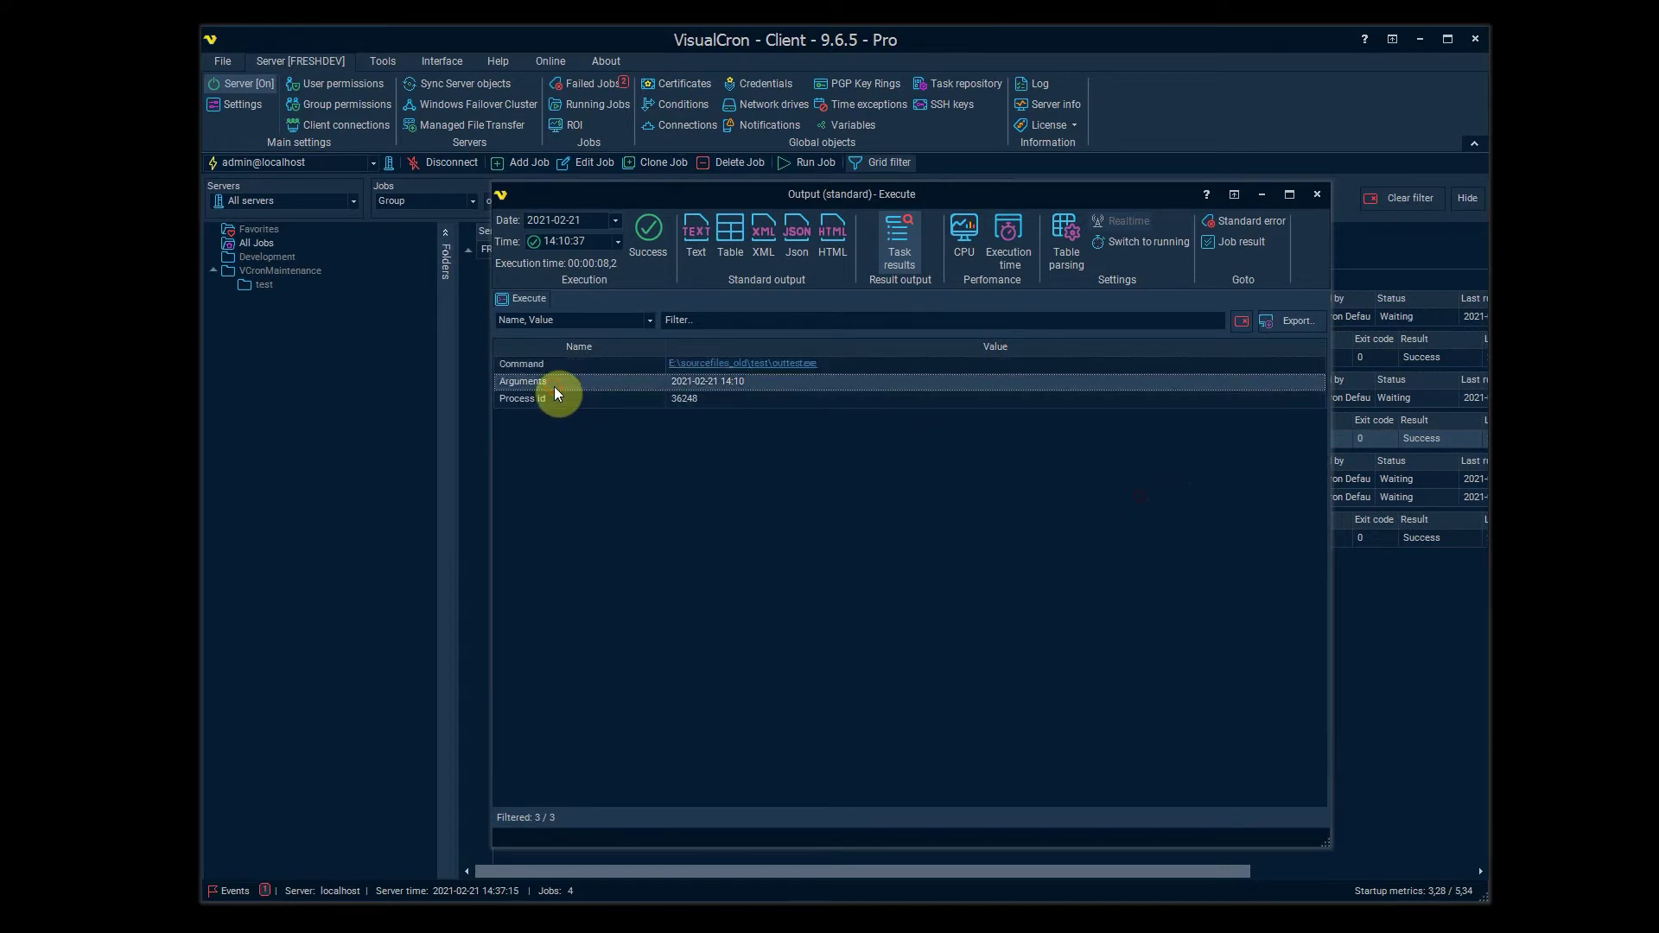
{"action": "right_click", "coordinate": [556, 388]}
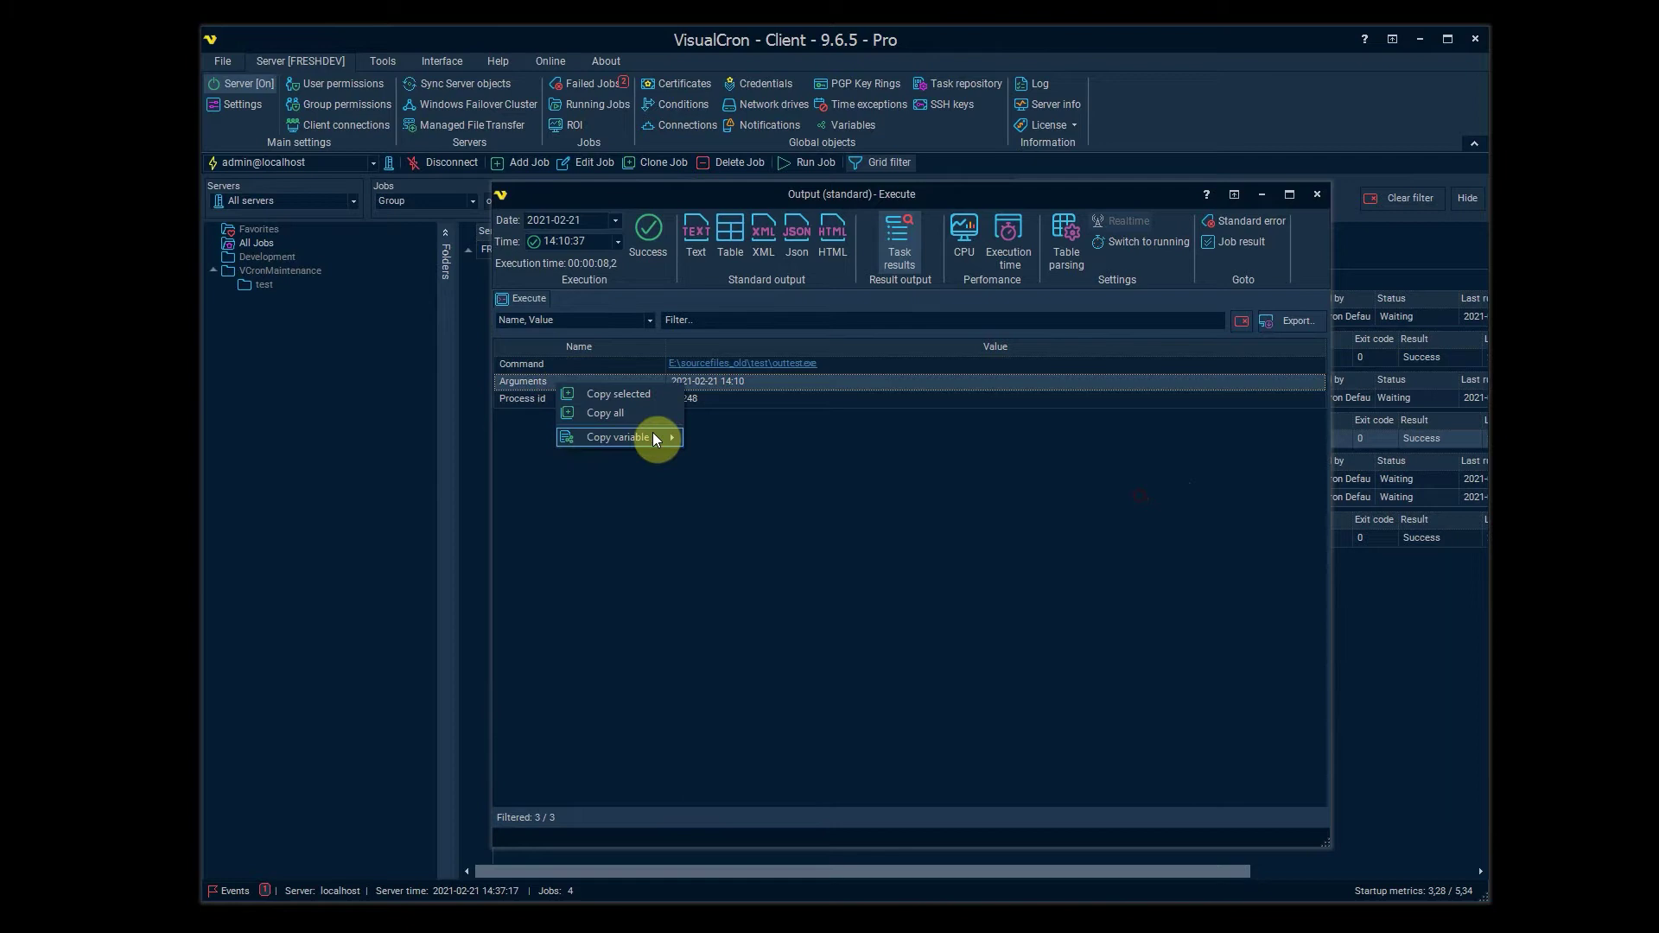
{"action": "mouse_move", "coordinate": [655, 438]}
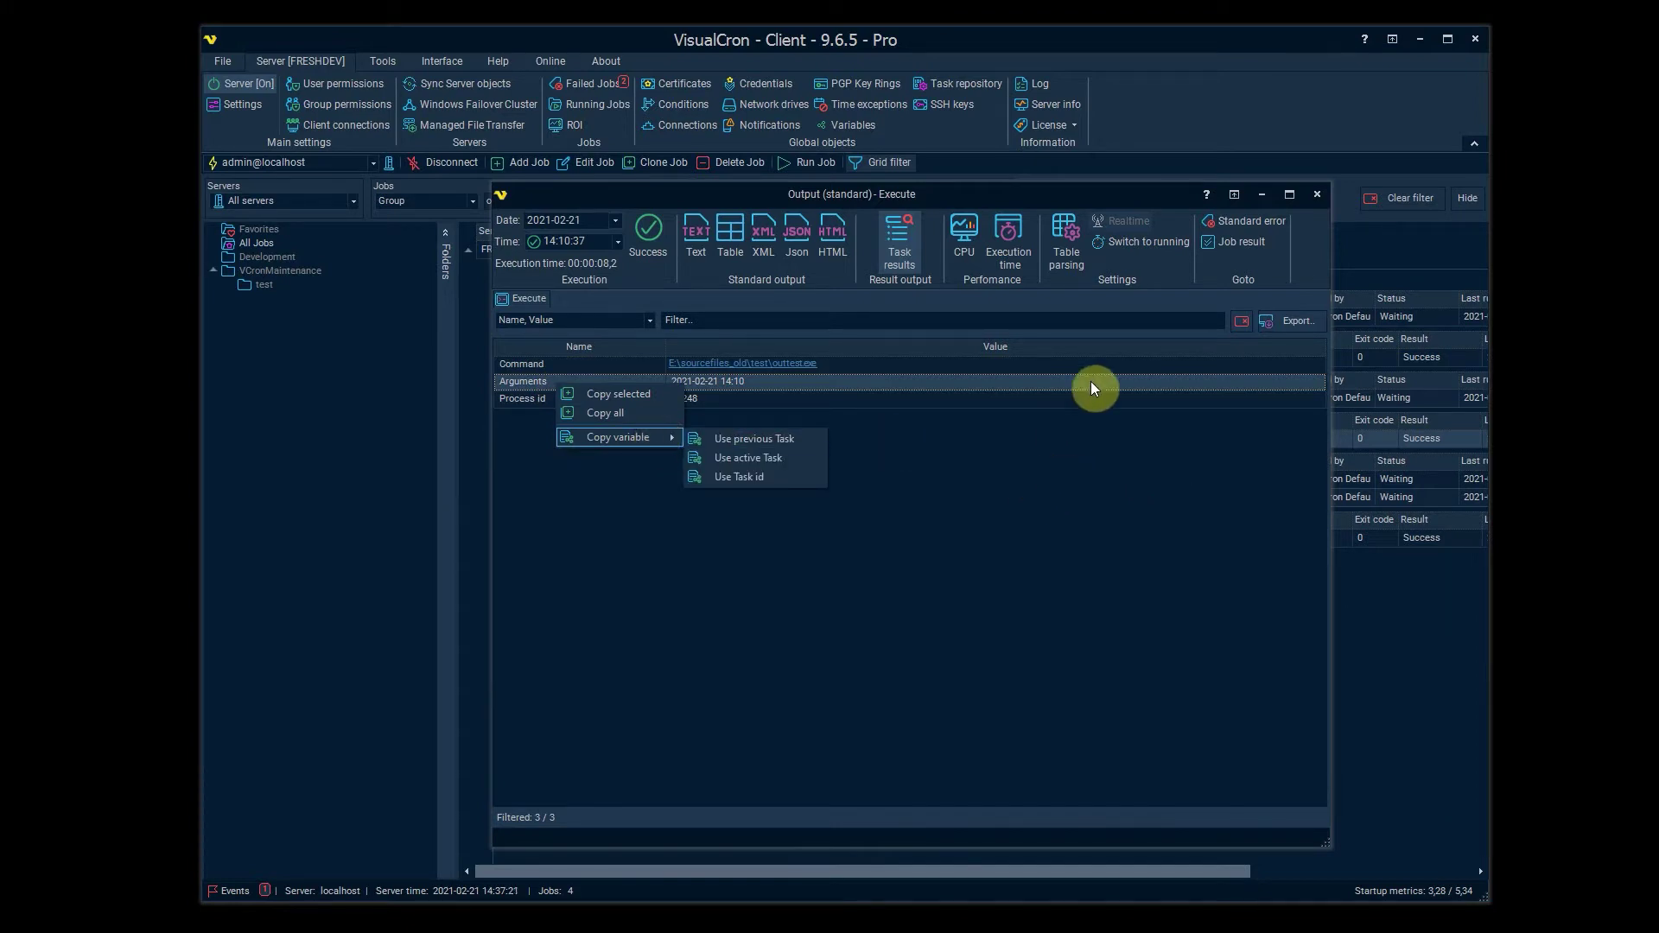
{"action": "left_click", "coordinate": [1317, 199]}
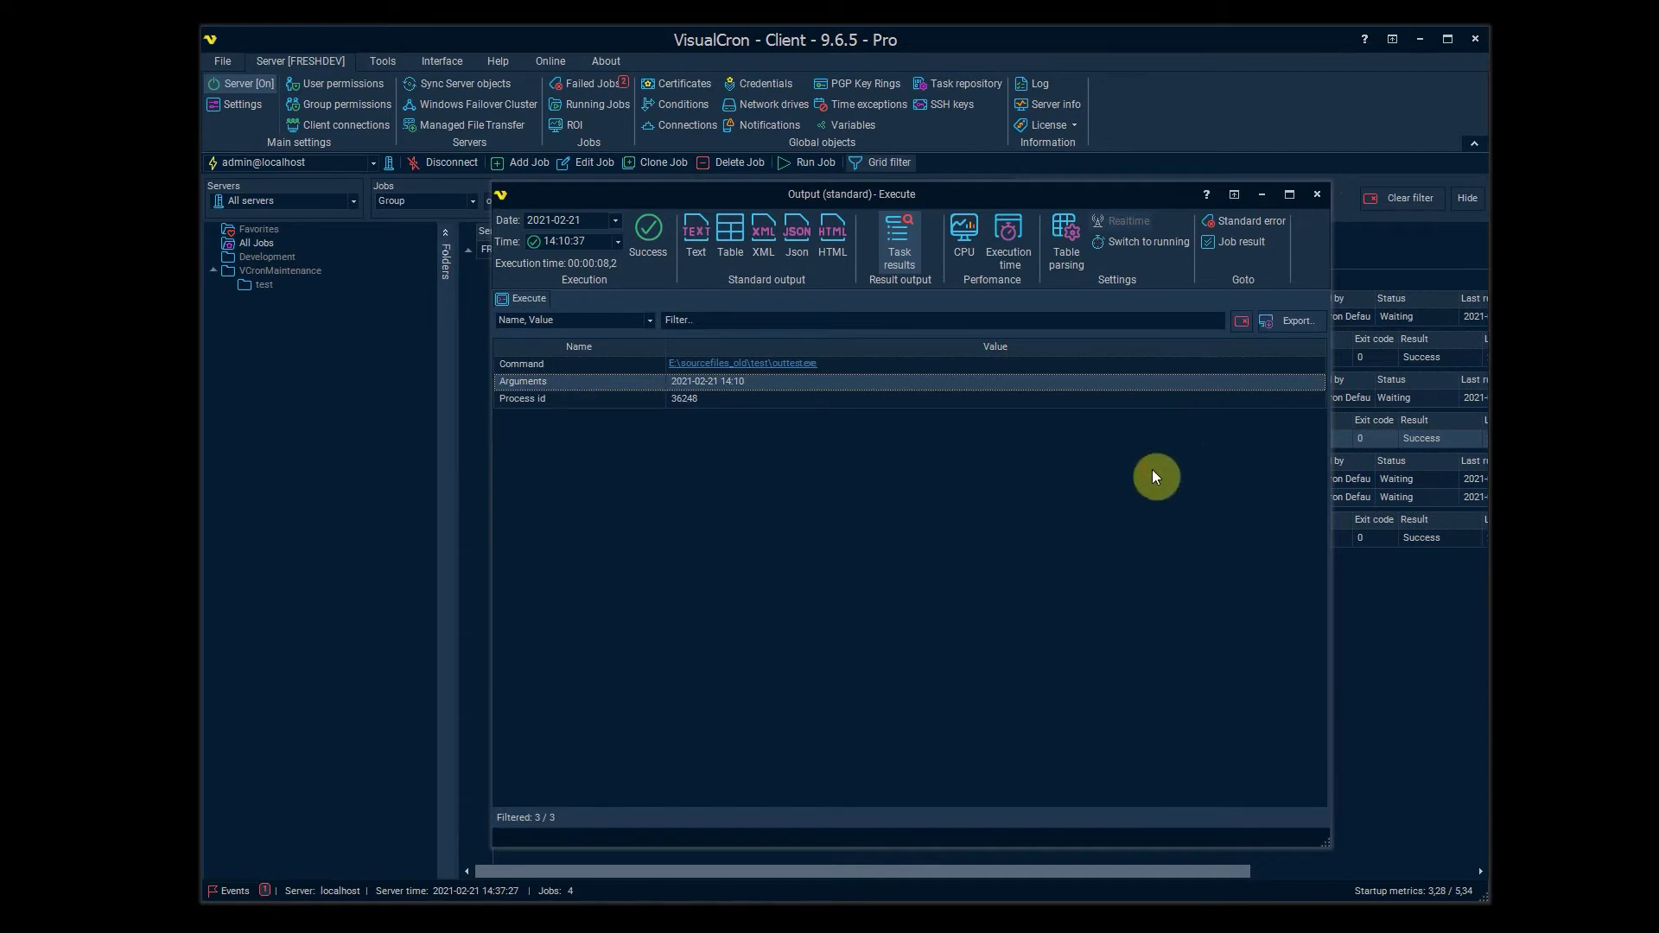
Close the Execute output window, then briefly reopen and close the SQL task's output.
{"action": "left_click", "coordinate": [1315, 197]}
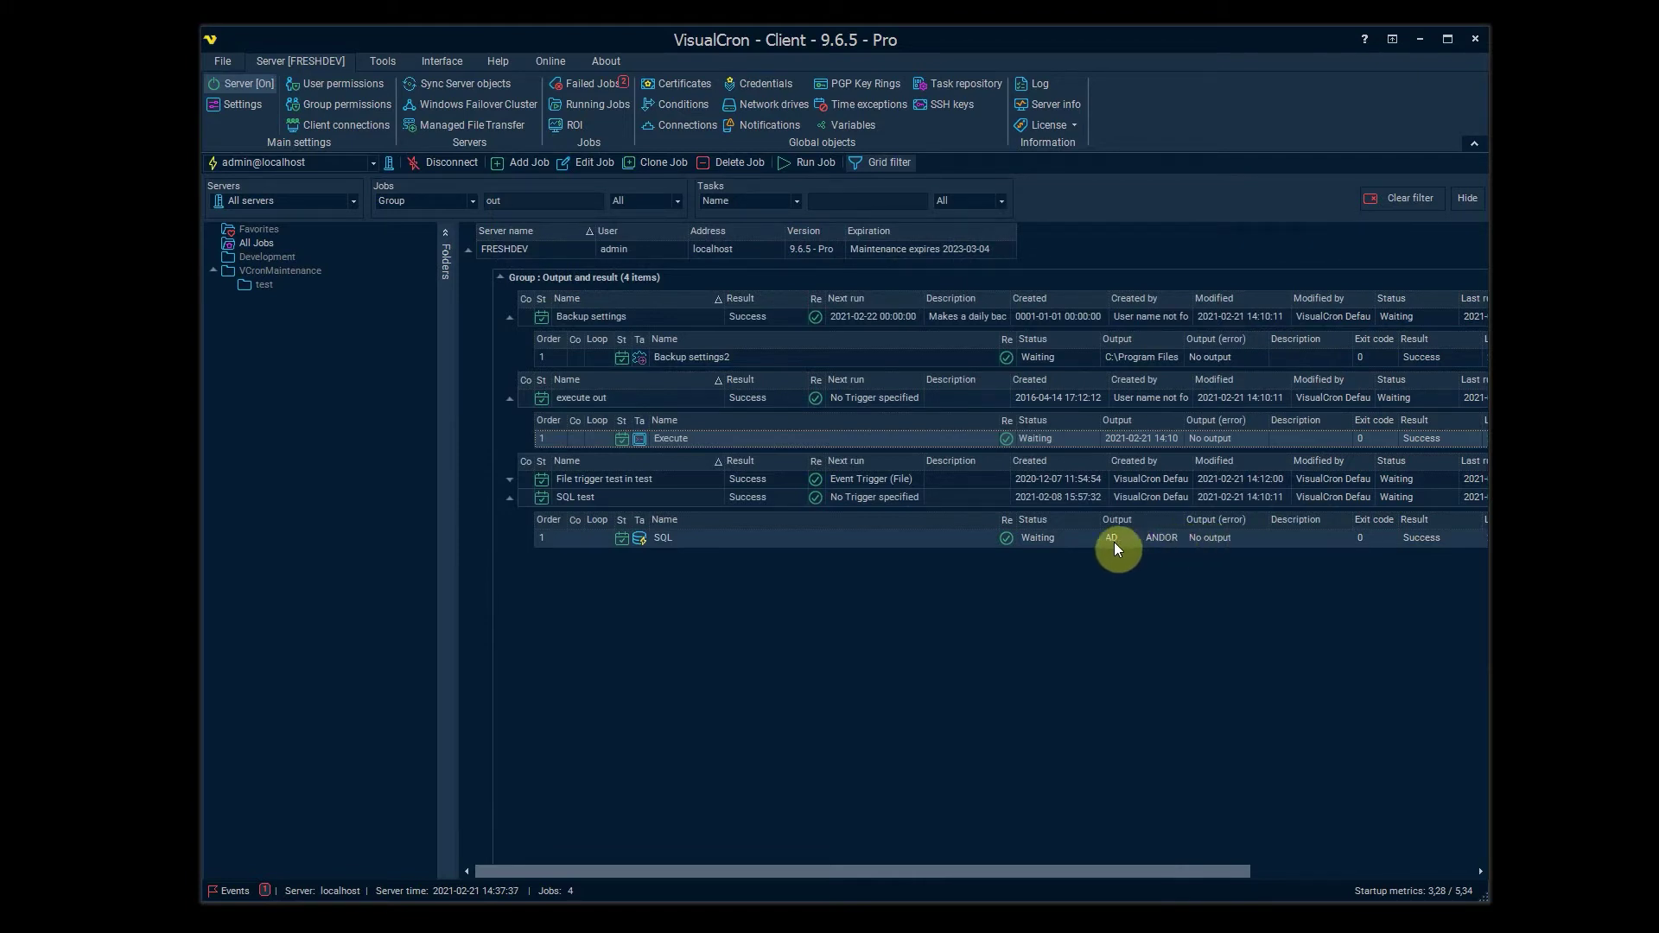
{"action": "left_click", "coordinate": [1005, 541]}
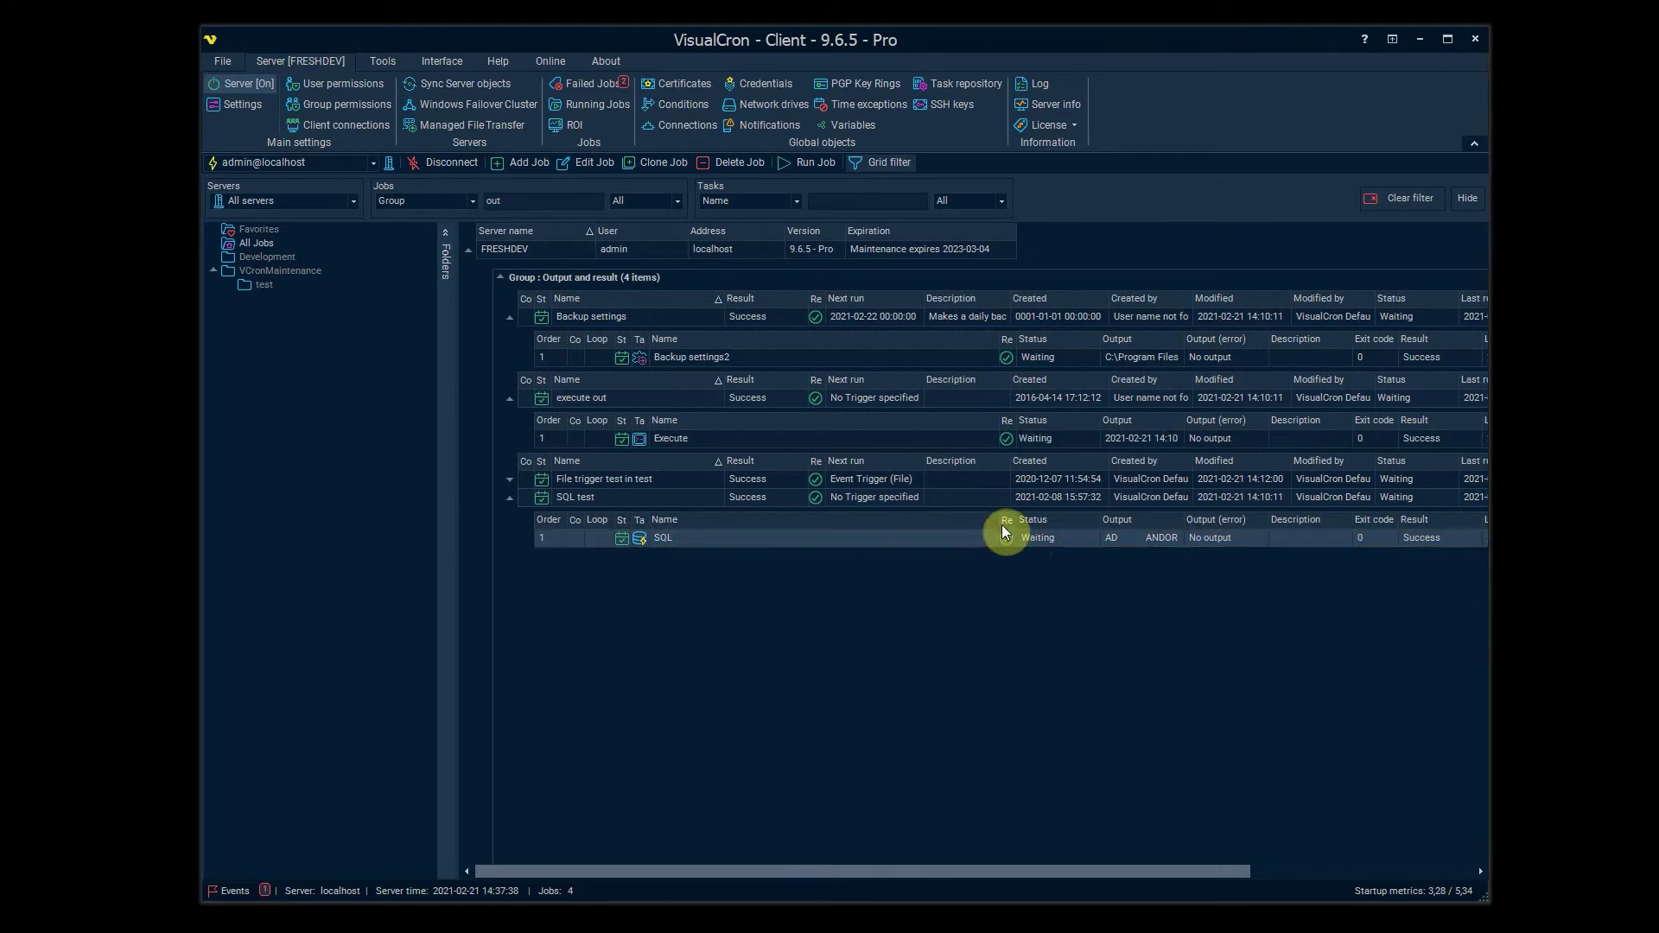
{"action": "left_click_drag", "start_coordinate": [626, 131], "coordinate": [806, 154]}
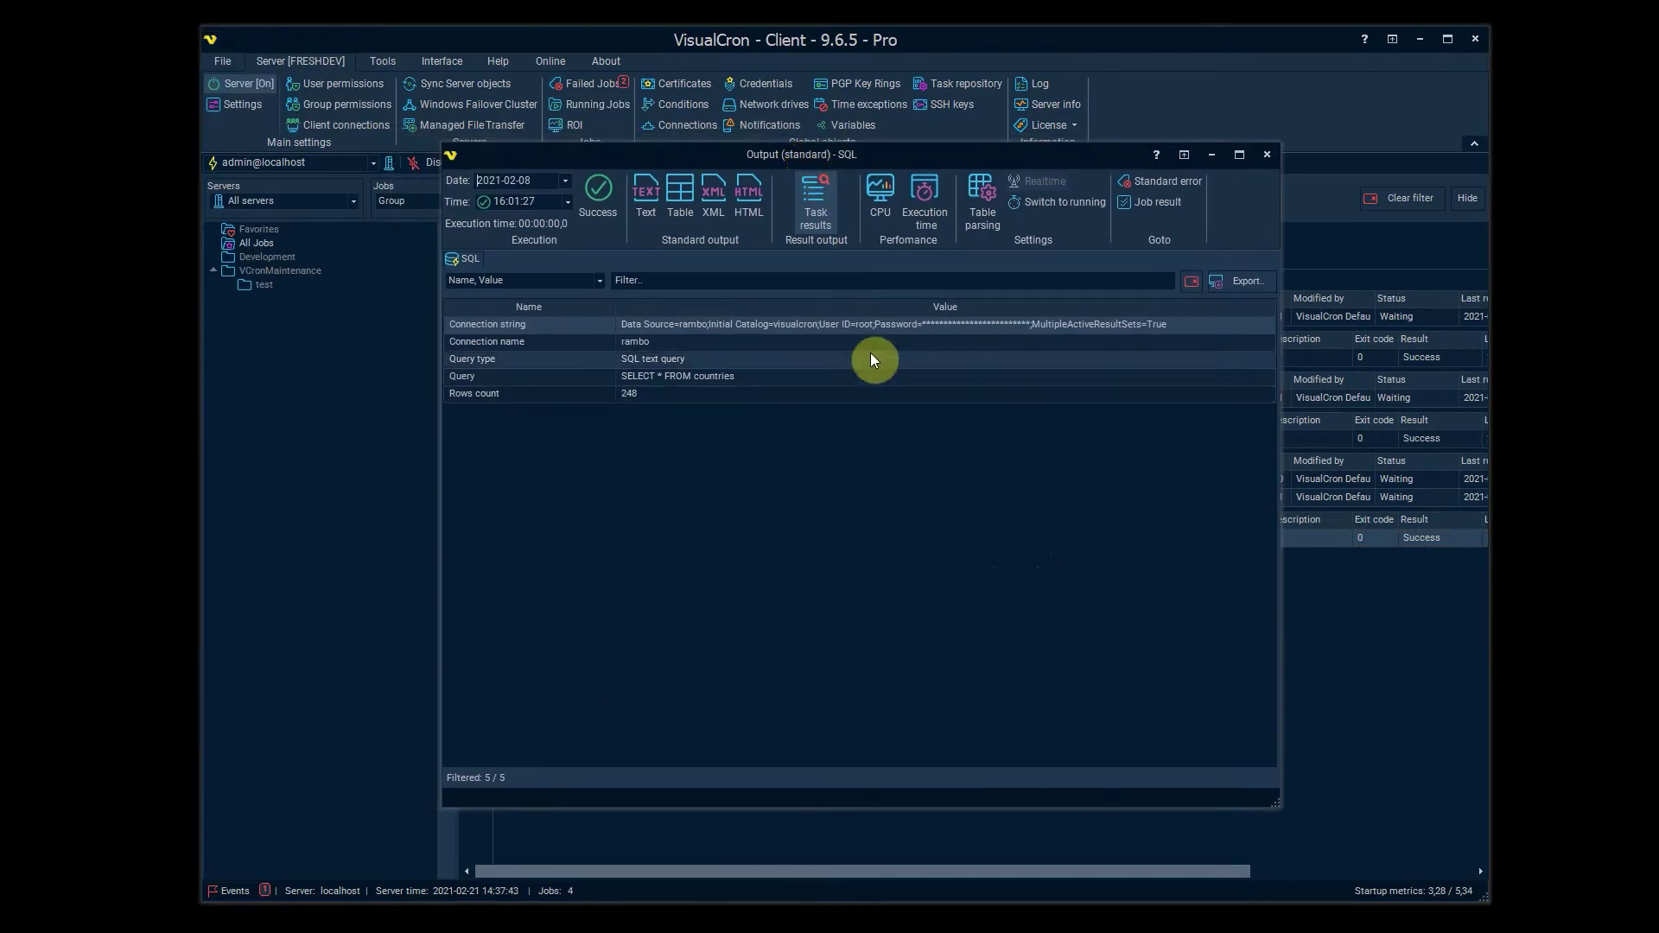
{"action": "left_click", "coordinate": [1276, 154]}
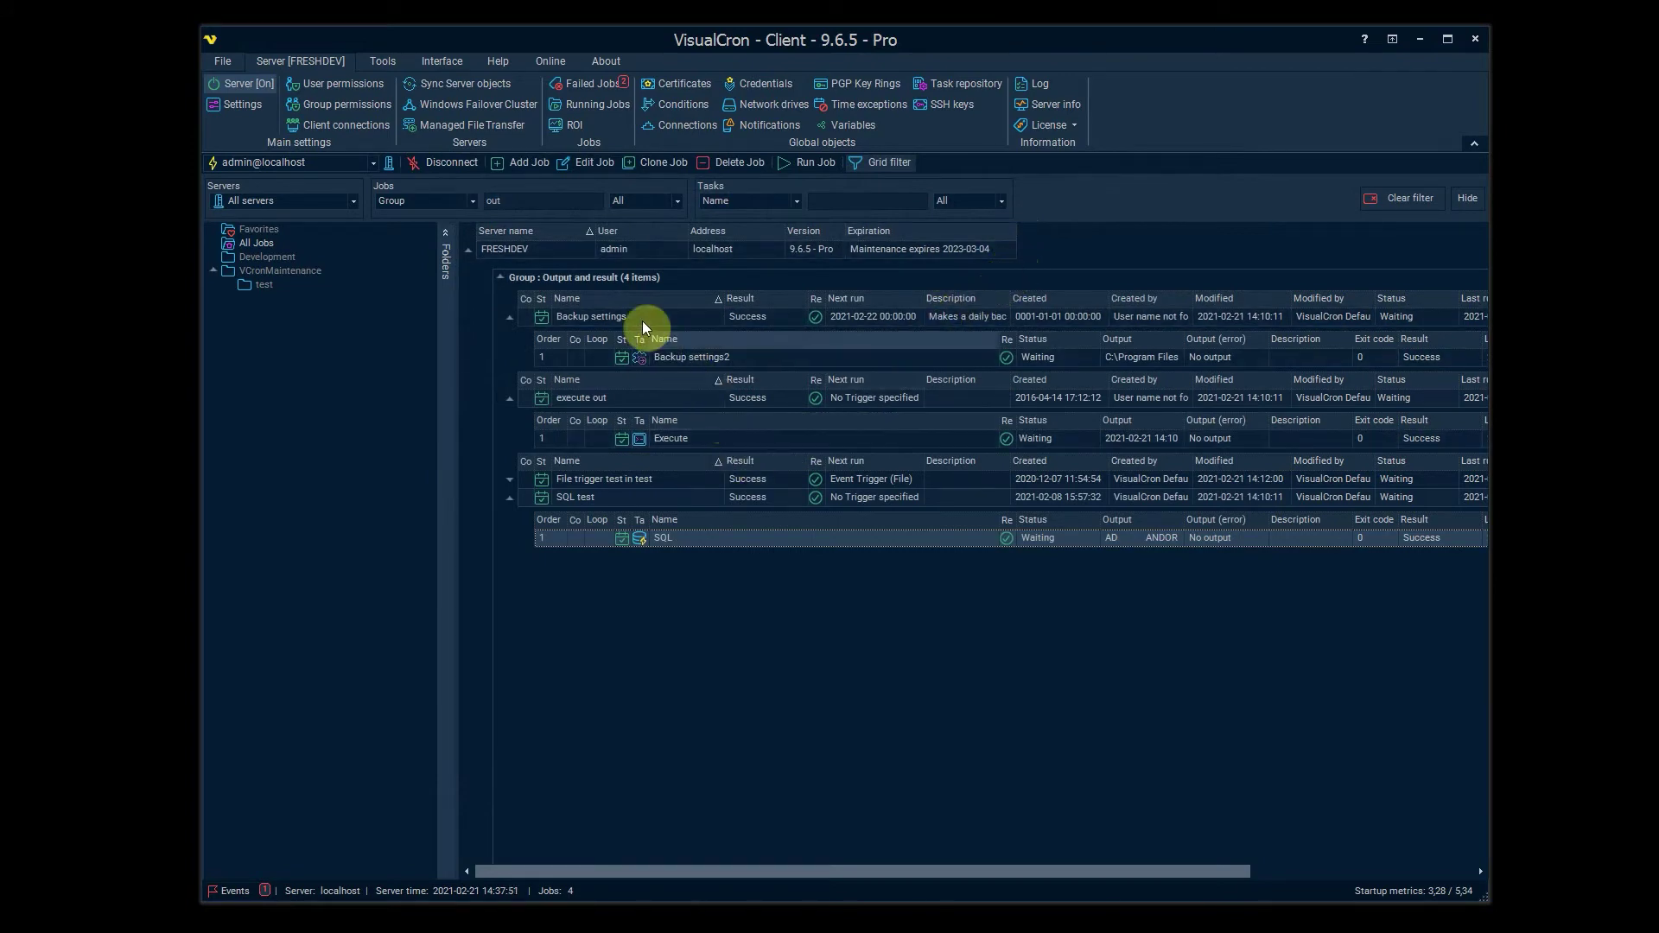
{"action": "left_click", "coordinate": [814, 322]}
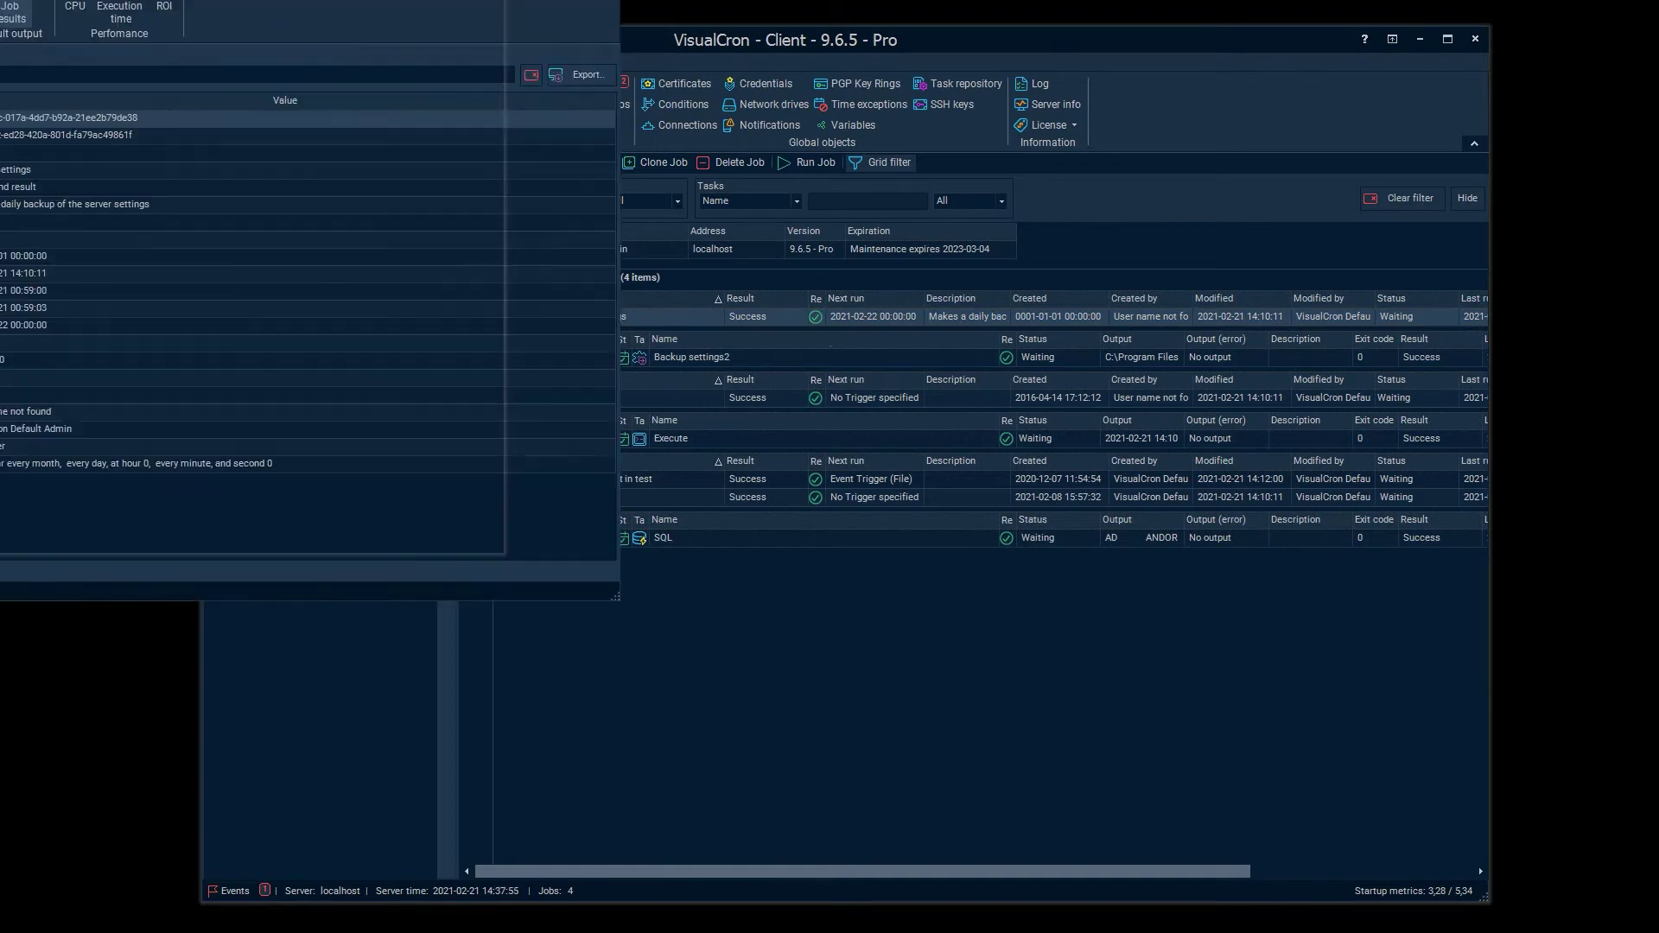
{"action": "left_click_drag", "start_coordinate": [172, 9], "coordinate": [733, 137]}
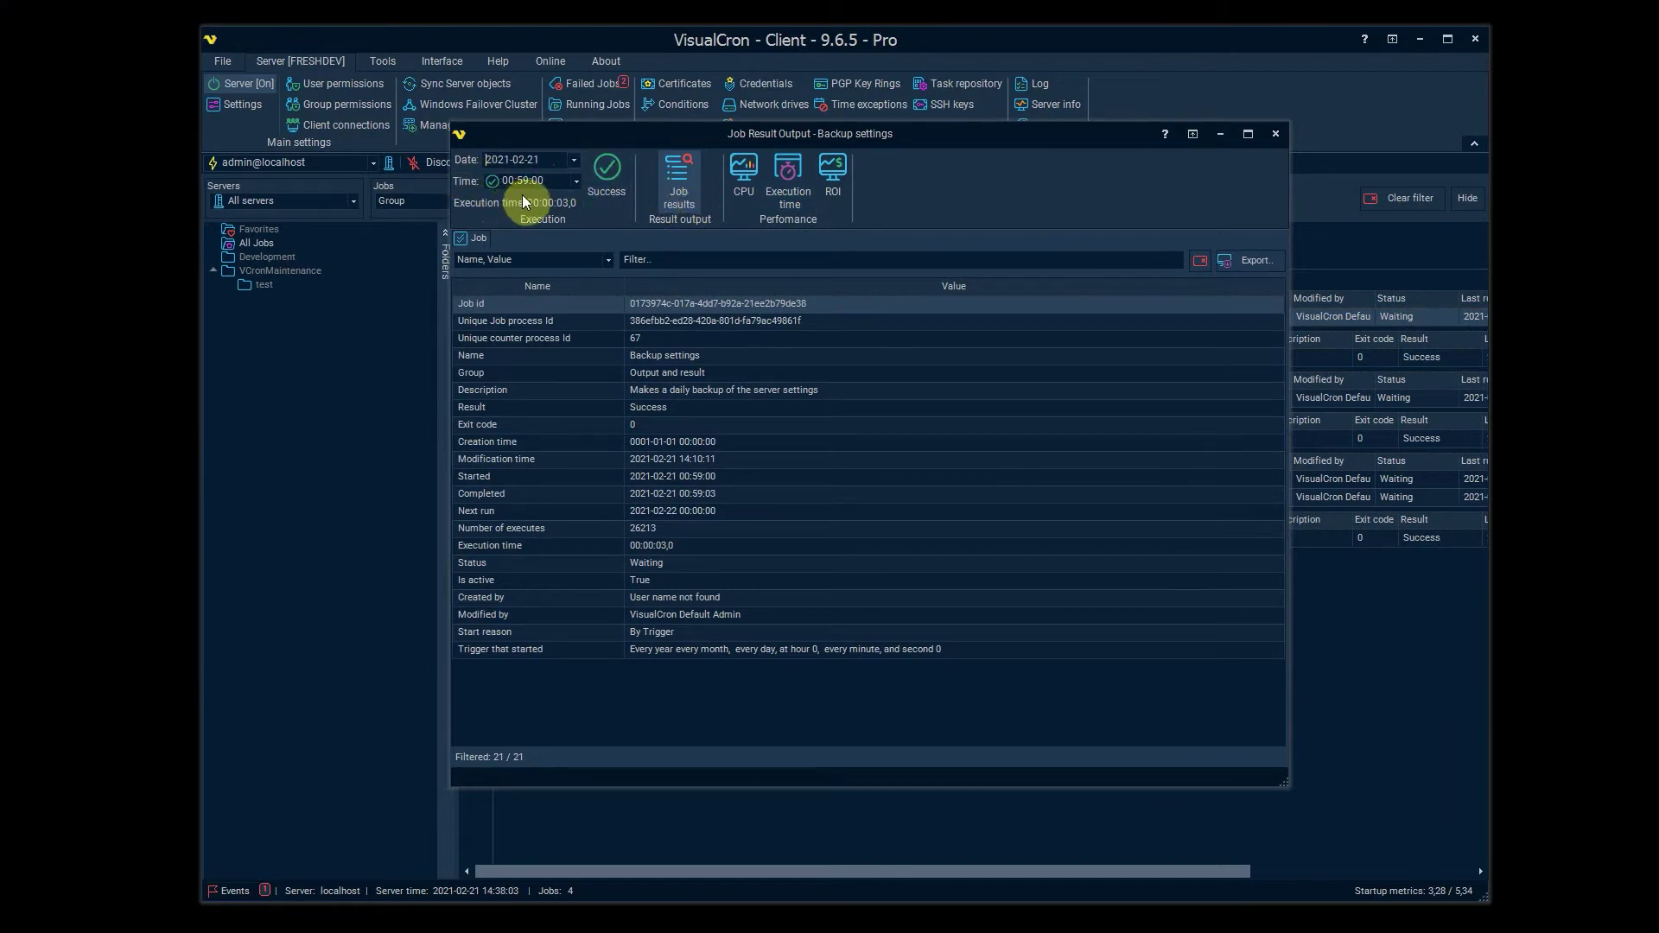
{"action": "left_click", "coordinate": [621, 184]}
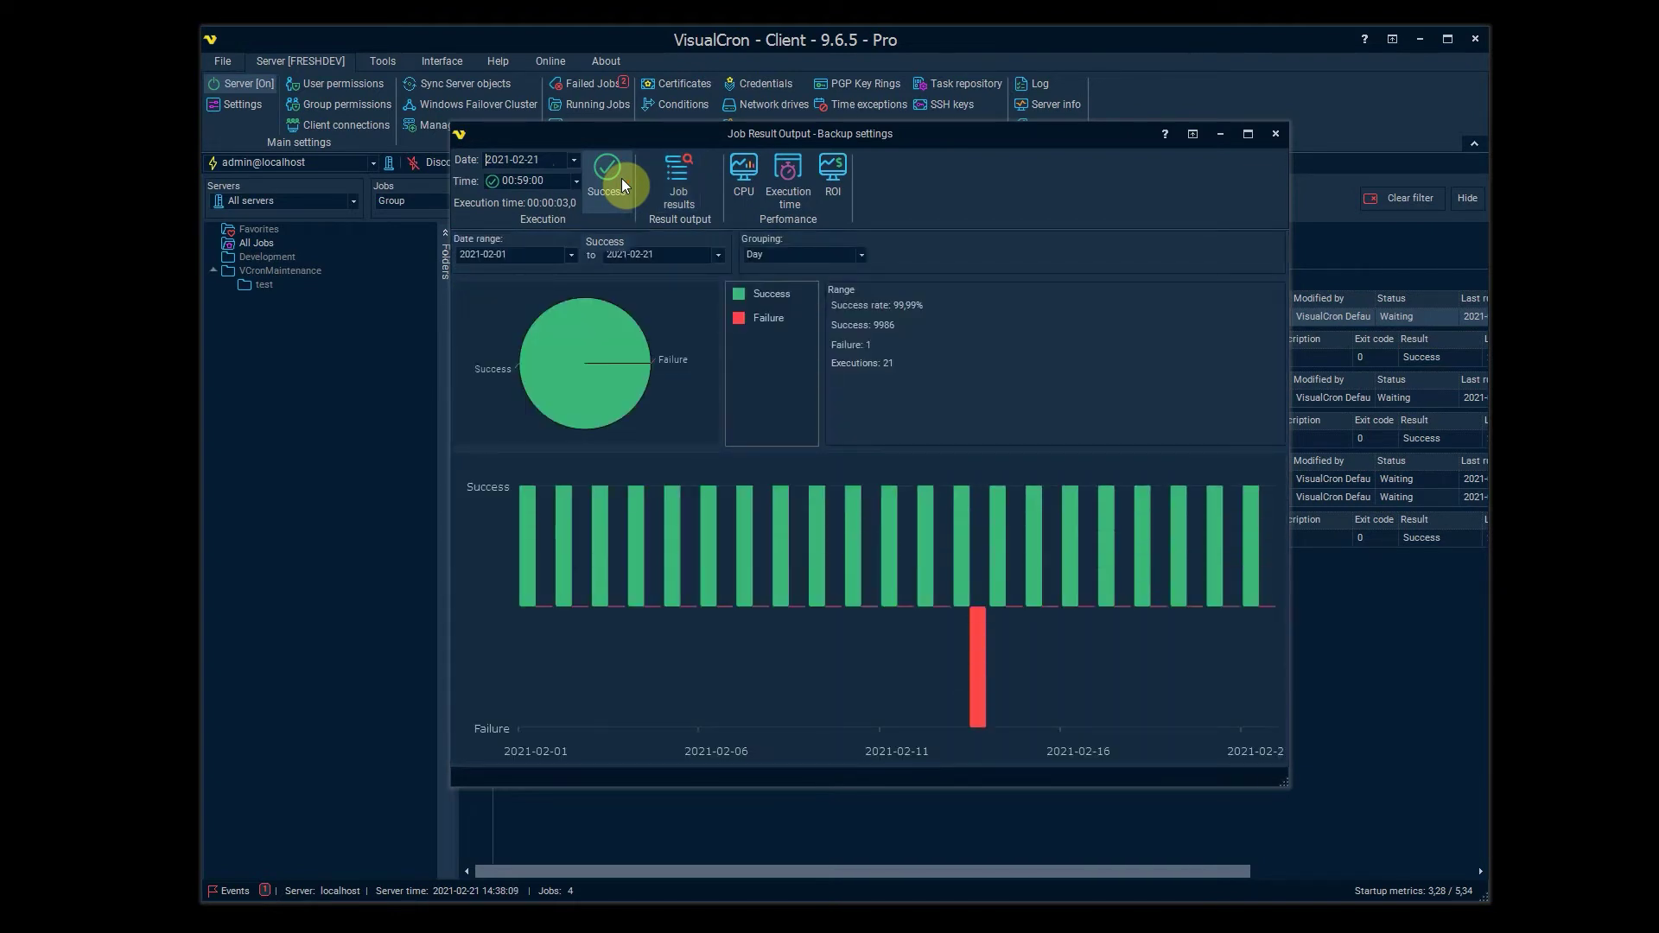
{"action": "left_click", "coordinate": [686, 178]}
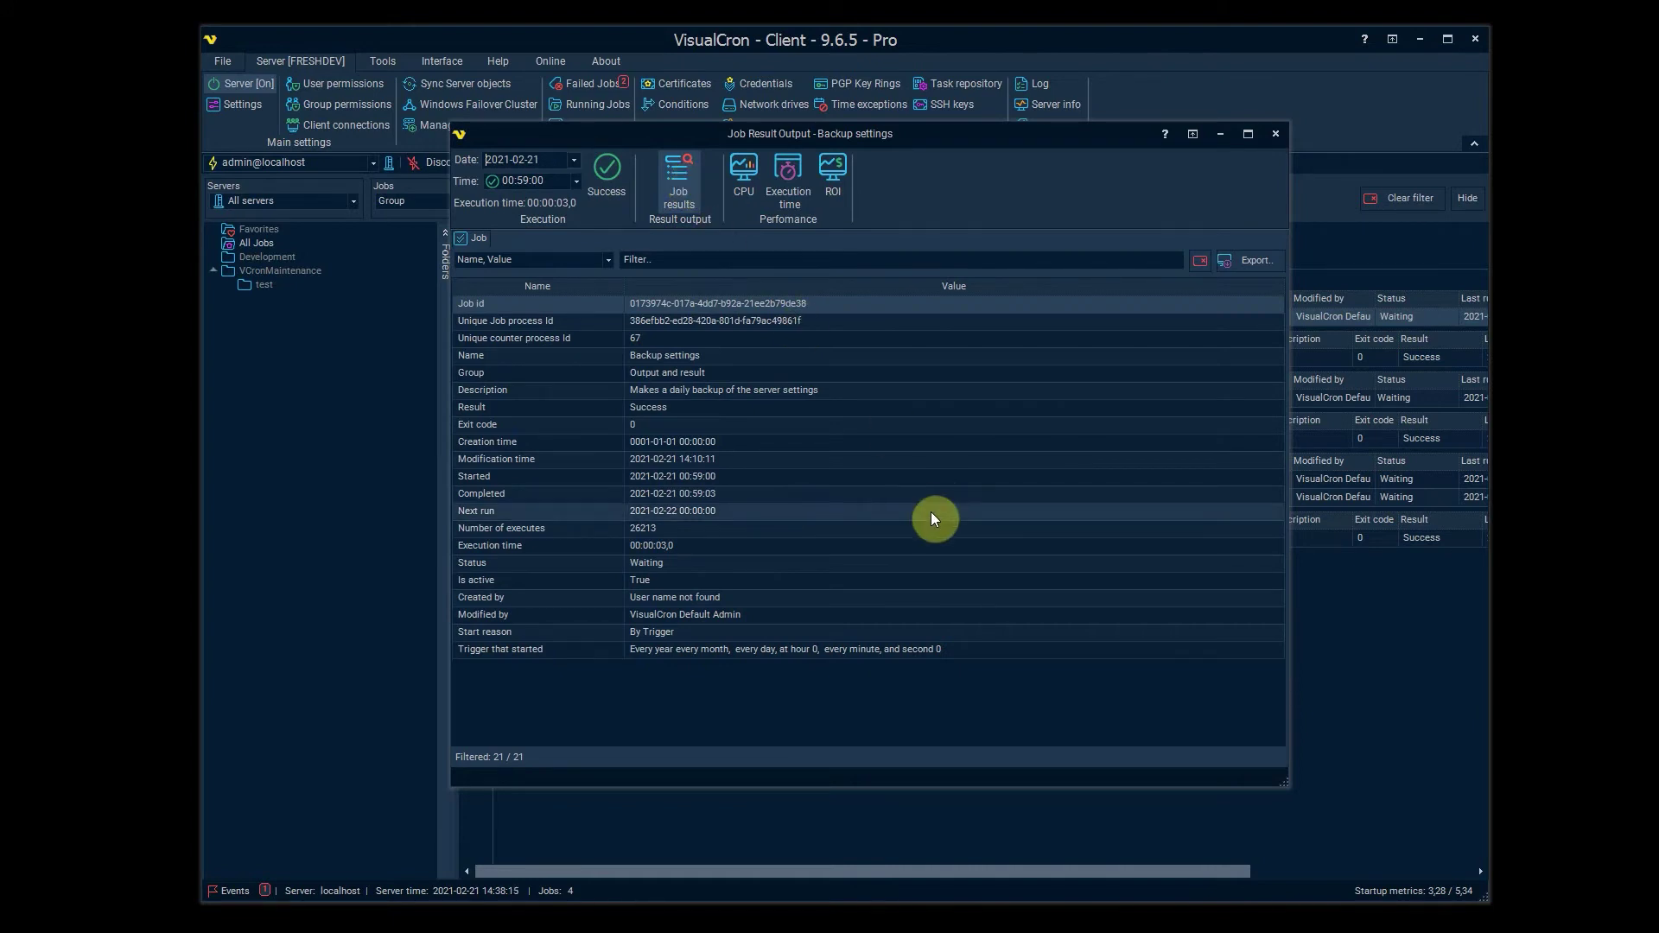
{"action": "left_click", "coordinate": [735, 631]}
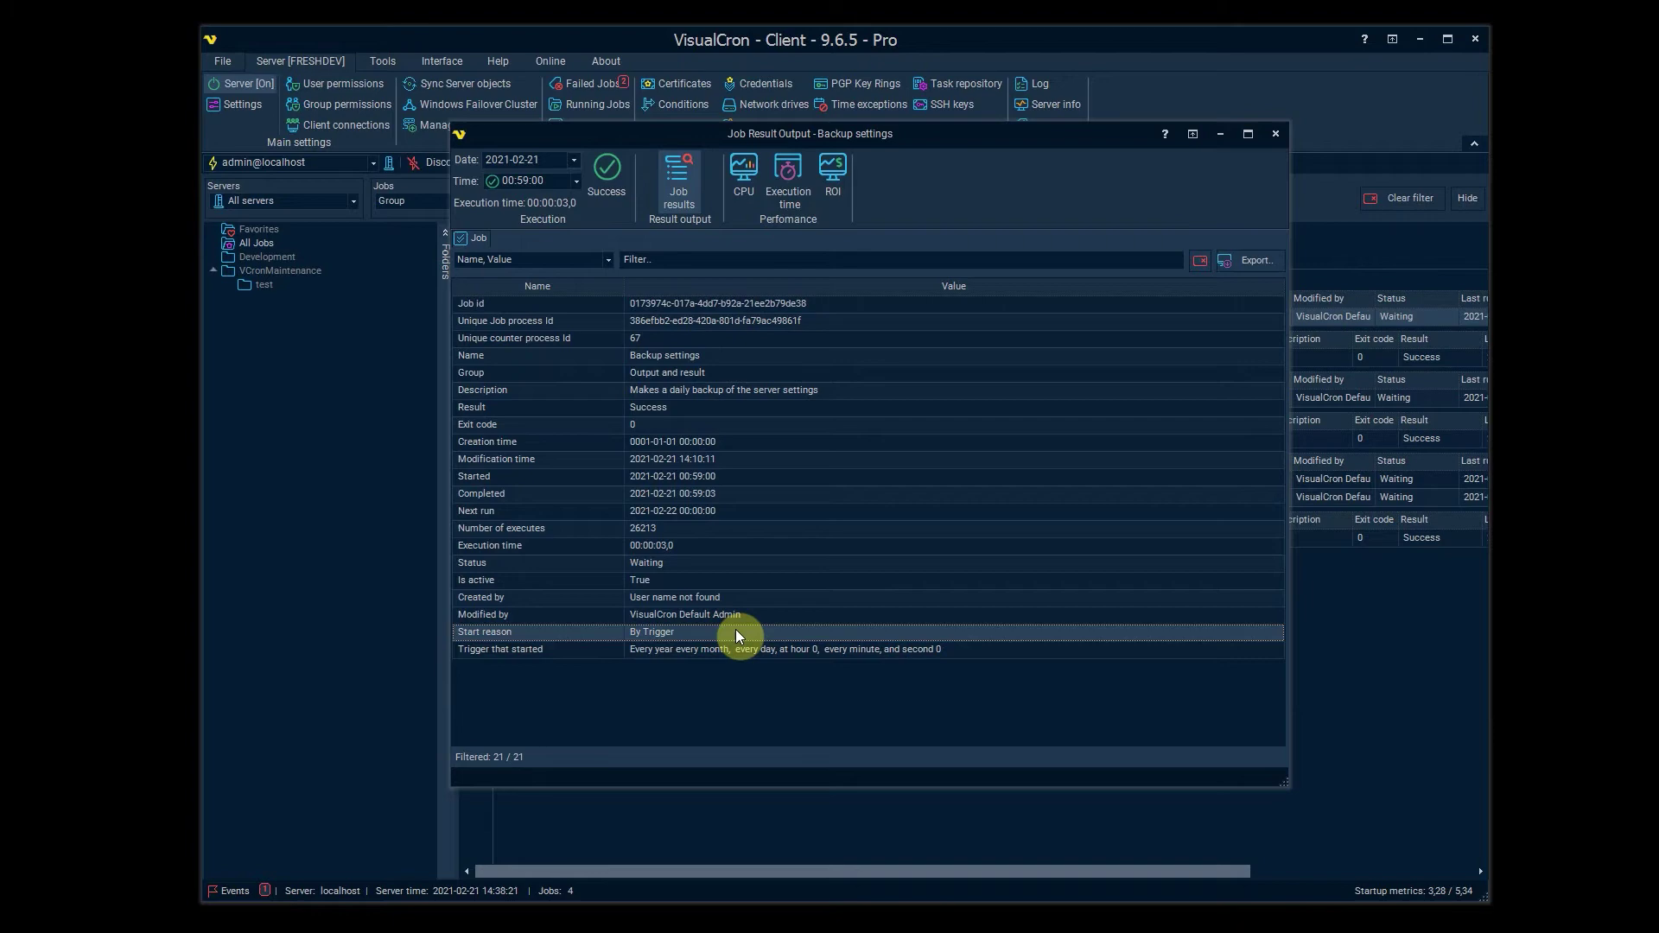
Close the Backup settings window and open the 'File trigger test in test' job's result output.
{"action": "left_click", "coordinate": [1276, 134]}
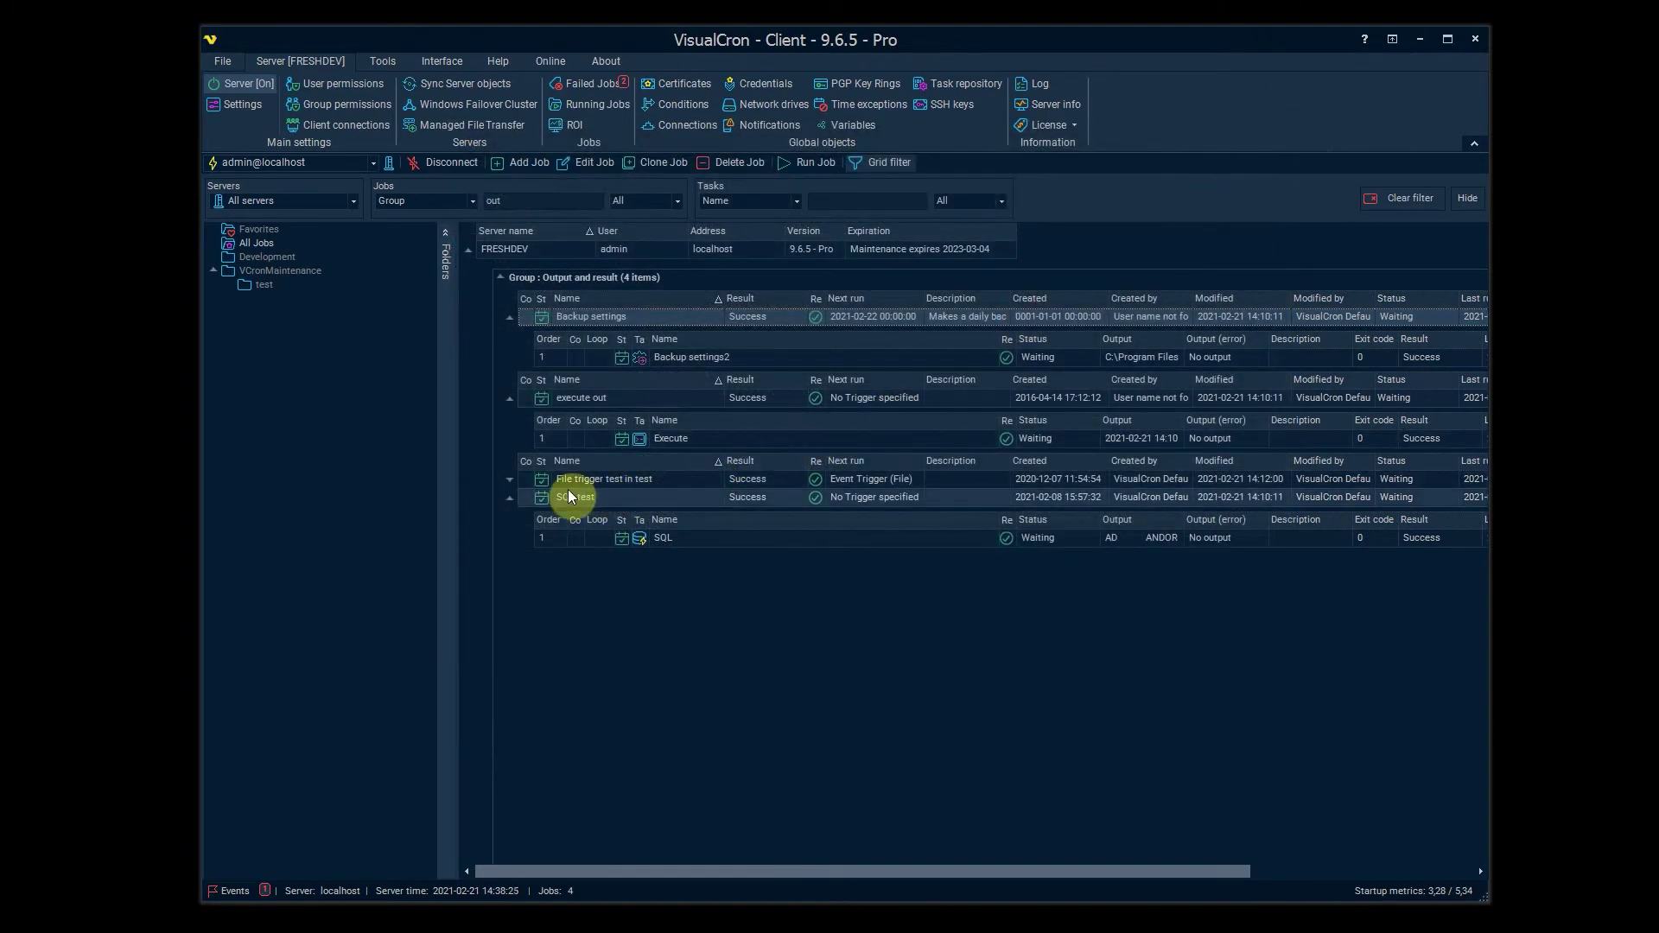
{"action": "left_click", "coordinate": [820, 481]}
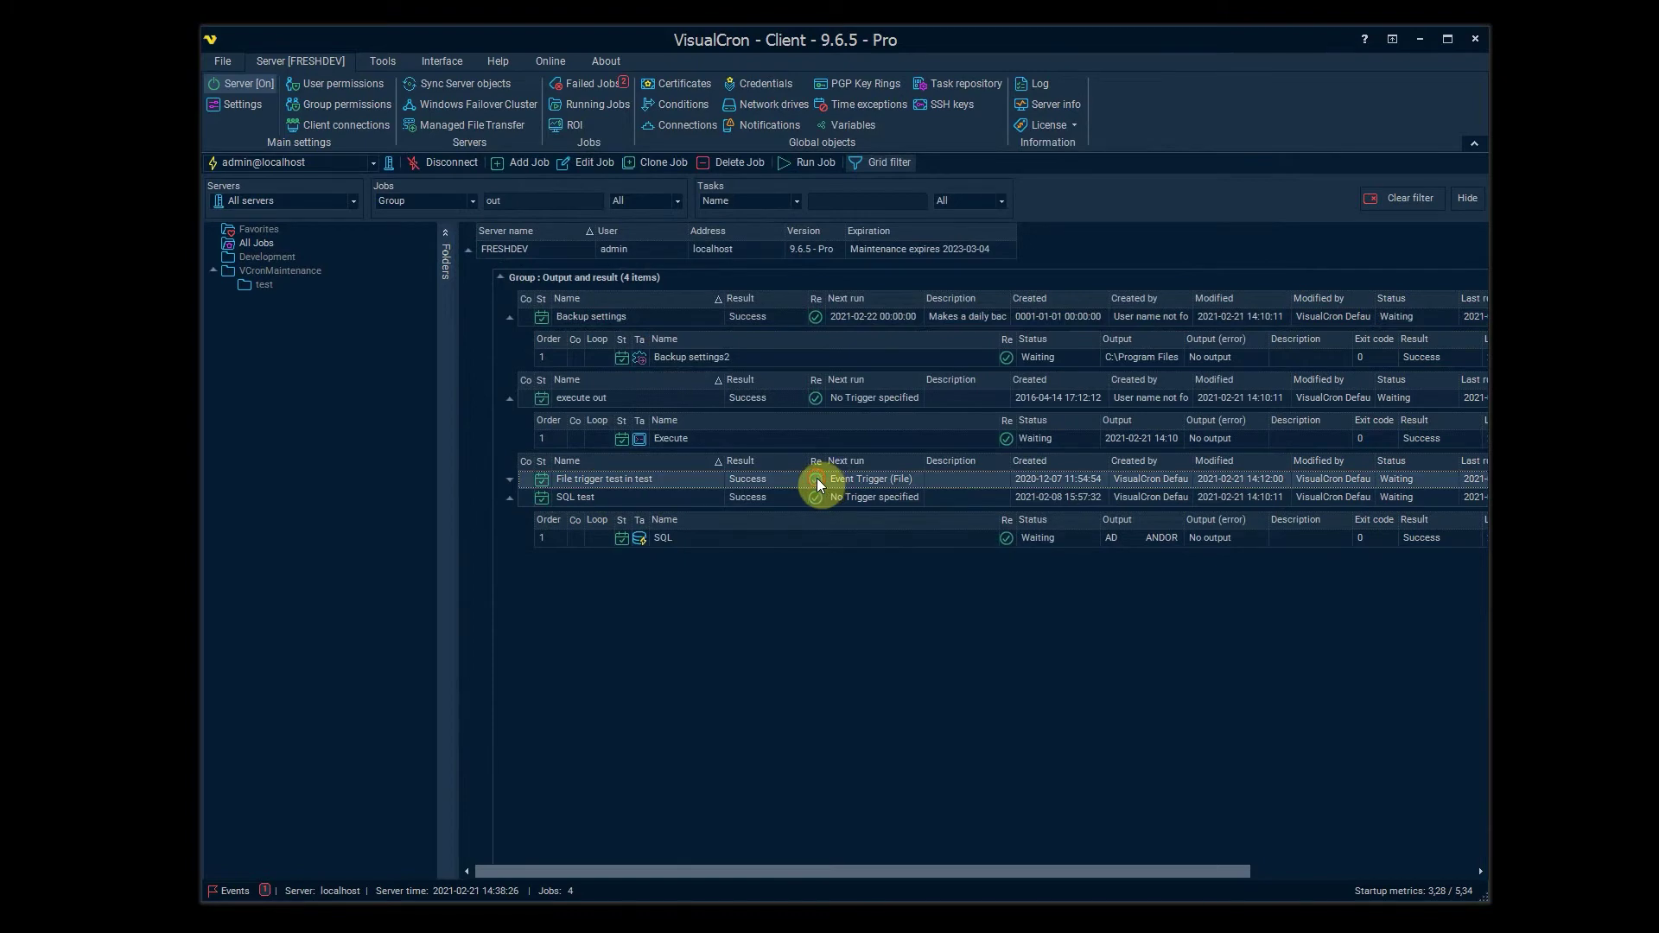
{"action": "left_click", "coordinate": [815, 479]}
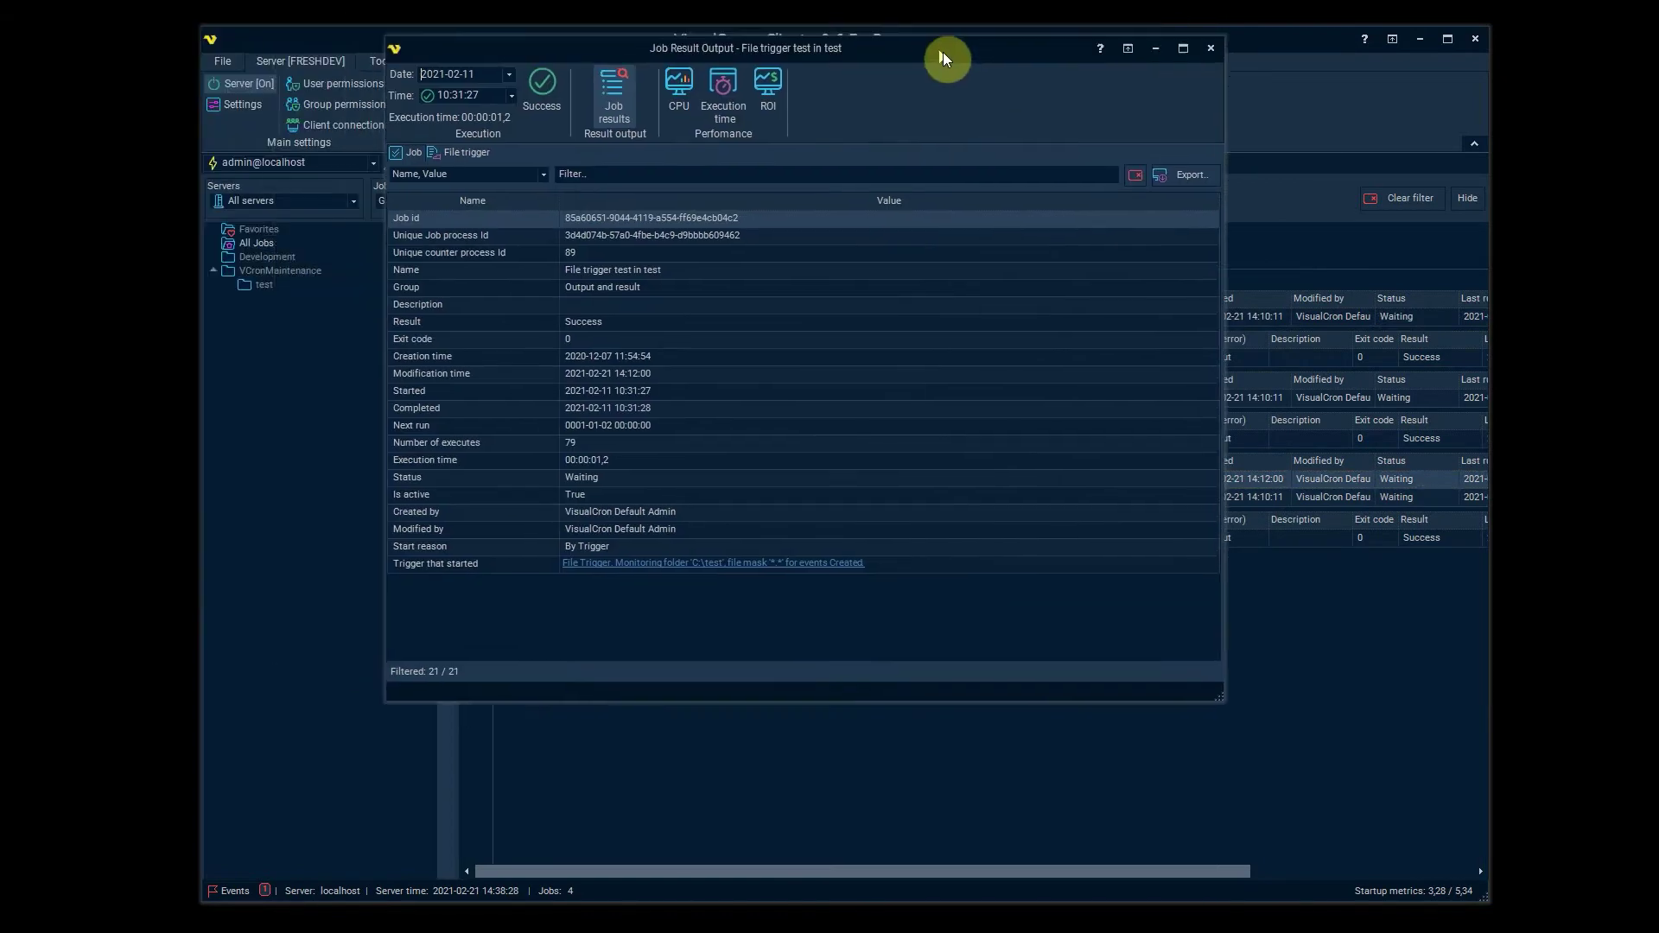
{"action": "left_click_drag", "start_coordinate": [942, 52], "coordinate": [997, 102]}
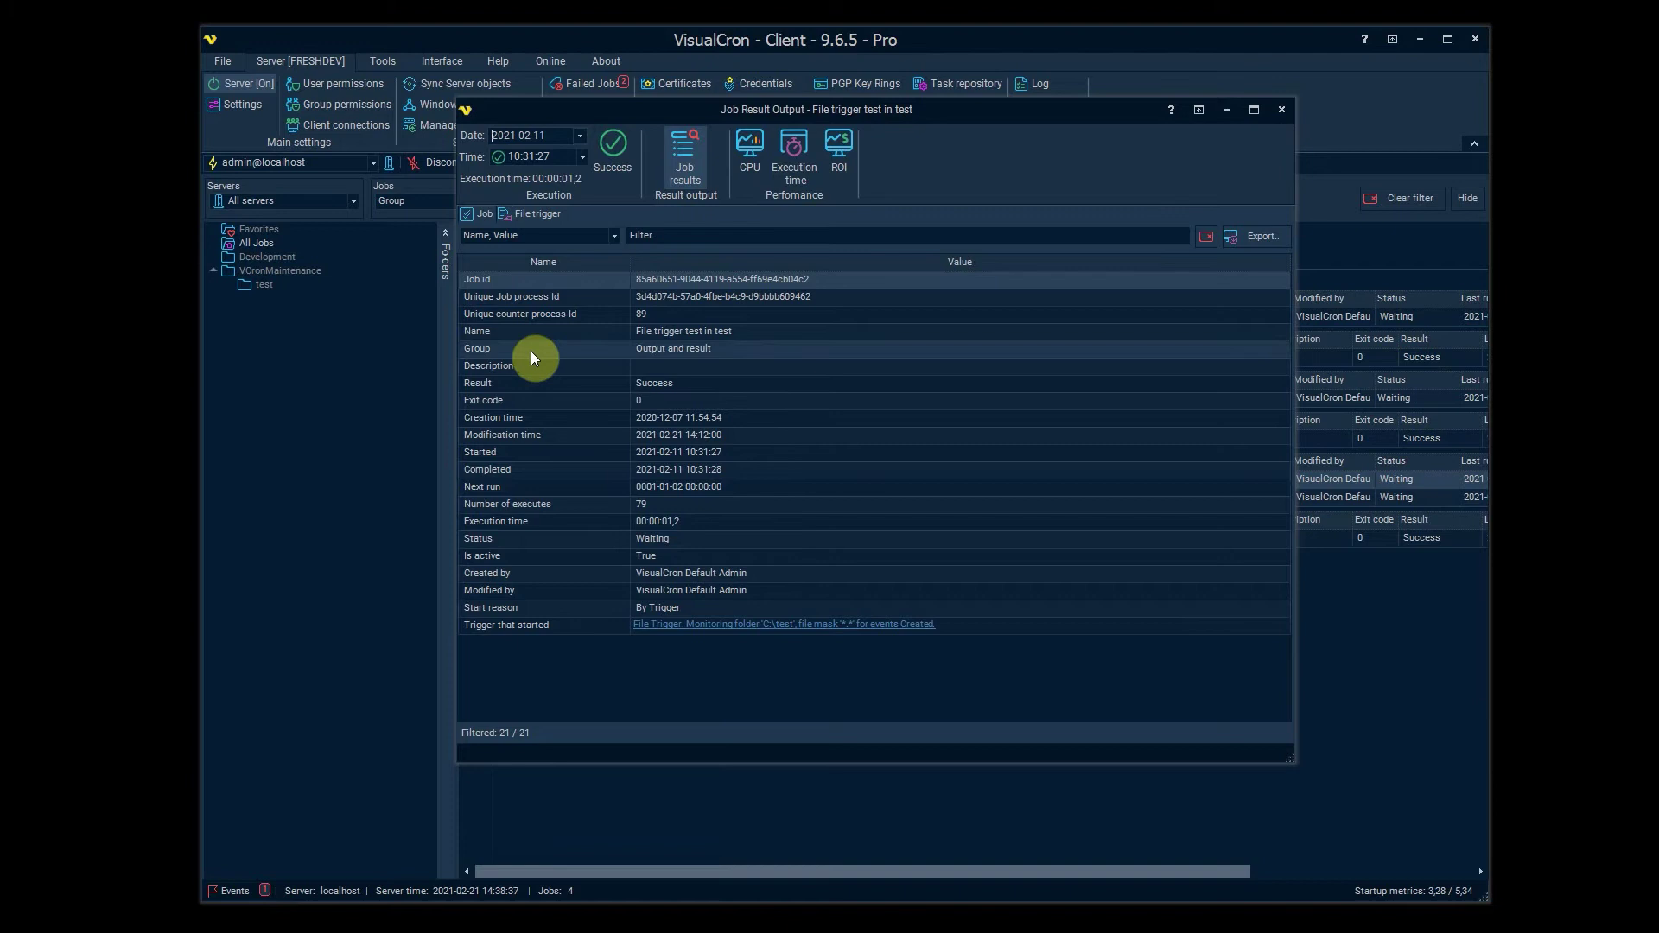
{"action": "right_click", "coordinate": [524, 383]}
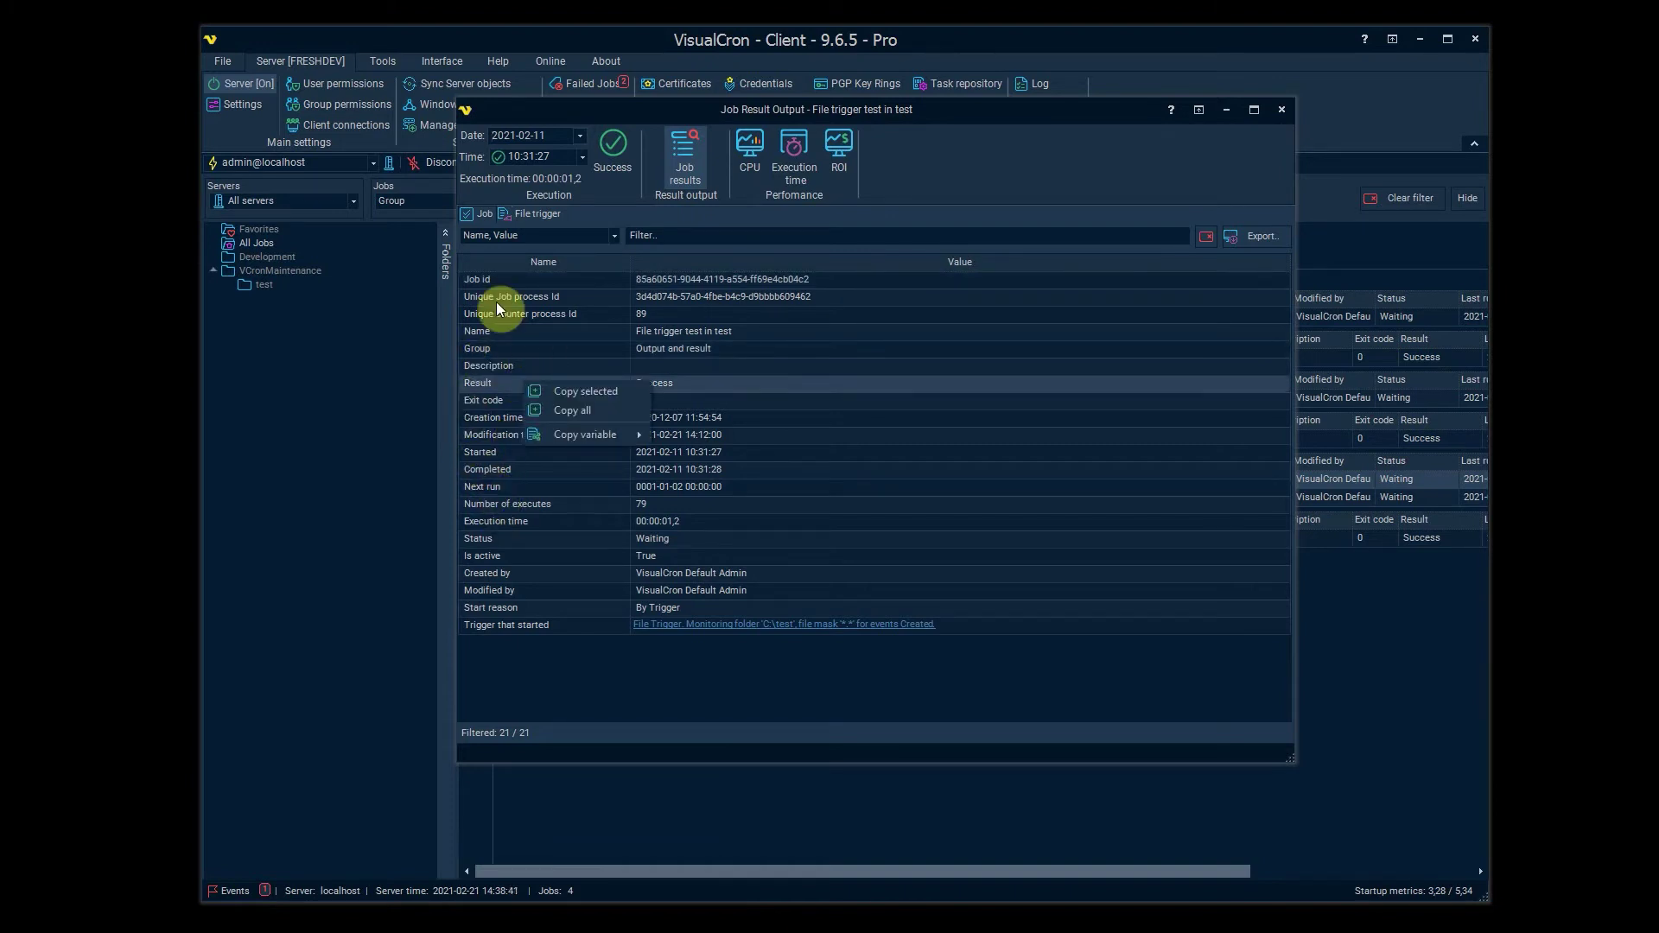
View the file trigger details: type Created, file New Text Document (11).txt, folder C:\test.
{"action": "left_click", "coordinate": [532, 213]}
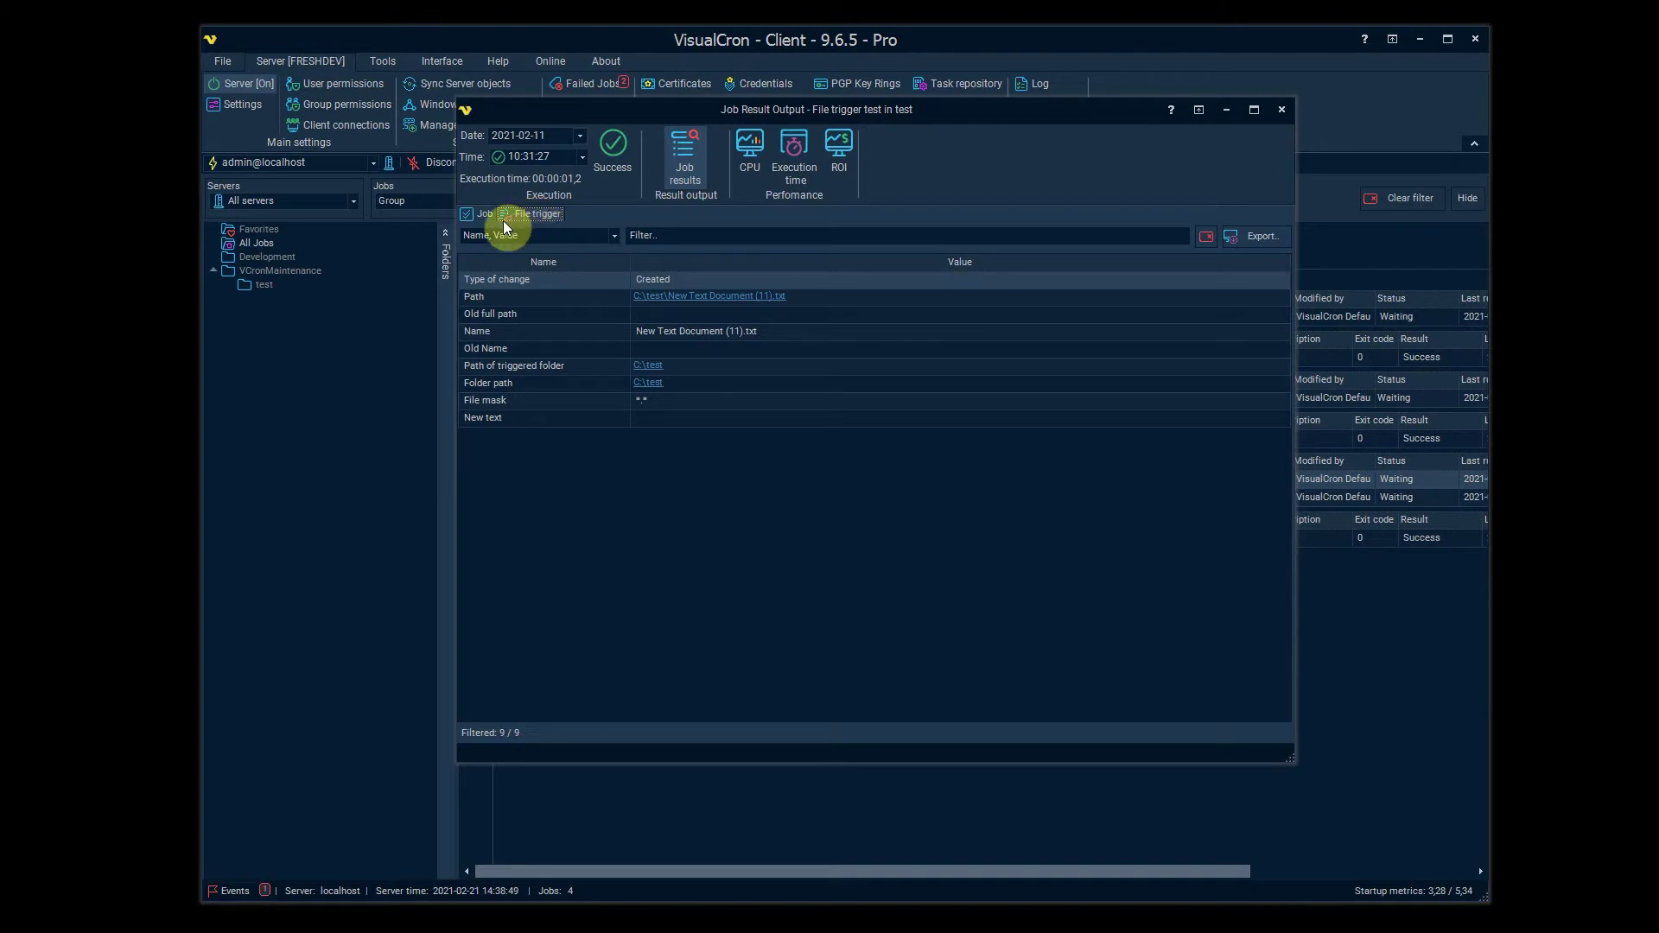
{"action": "left_click", "coordinate": [489, 300]}
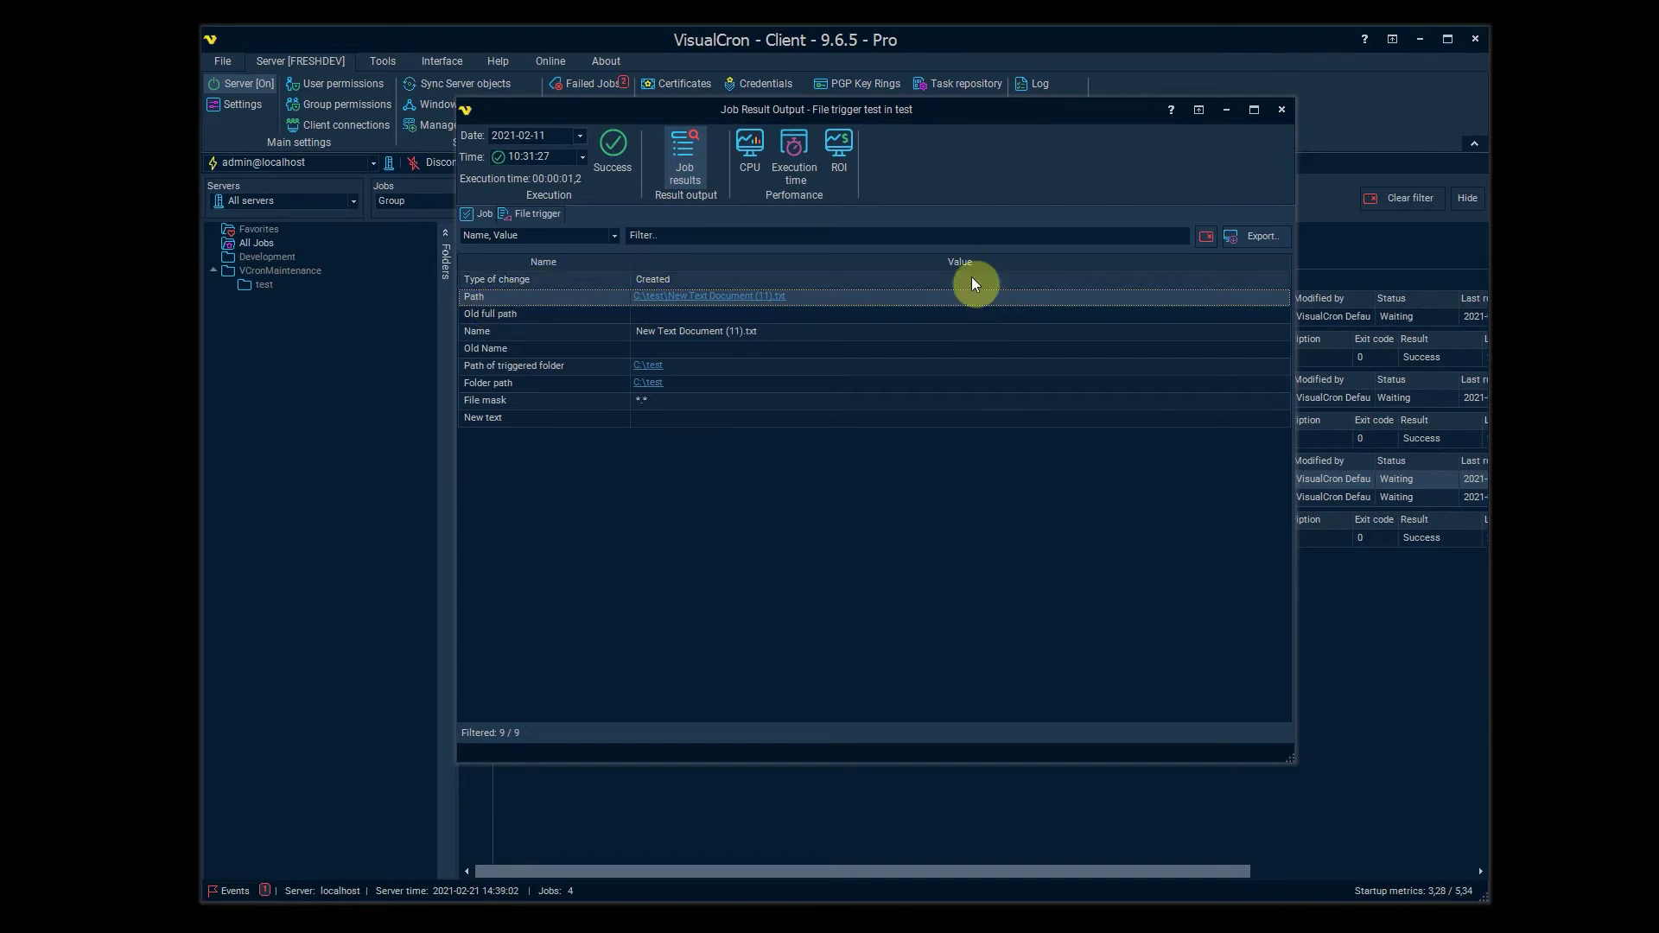
{"action": "left_click", "coordinate": [834, 333]}
{"action": "left_click", "coordinate": [527, 295]}
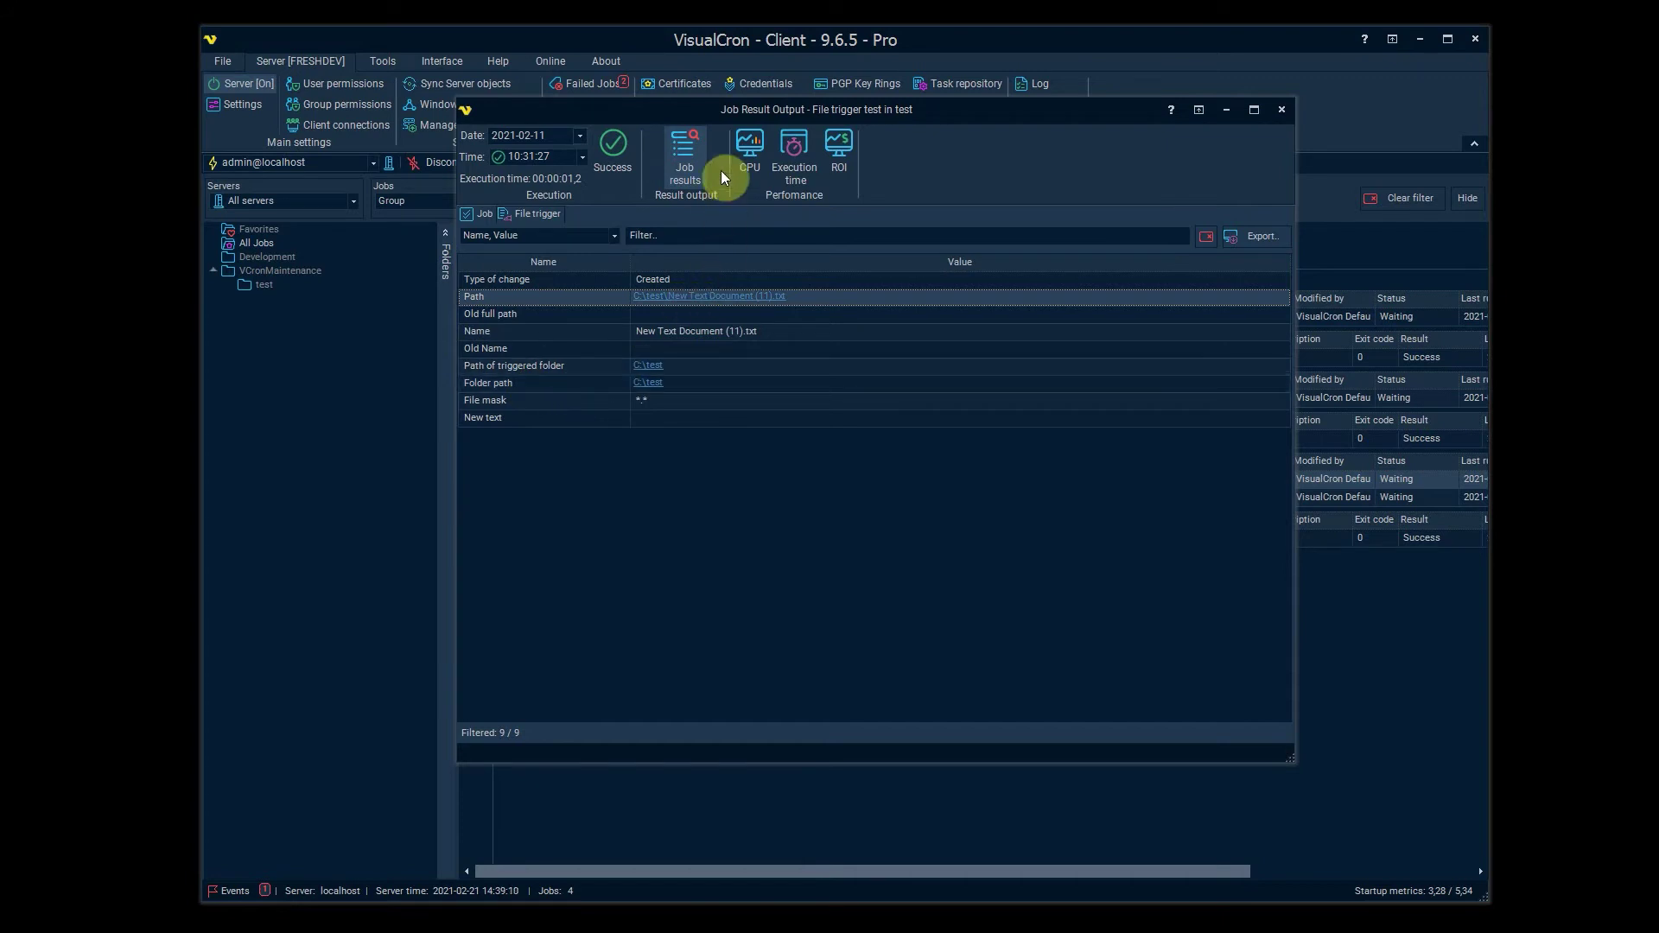
Open the Backup settings job's CPU chart for February 2021: average 4,90% over 21 executions.
{"action": "left_click", "coordinate": [746, 150]}
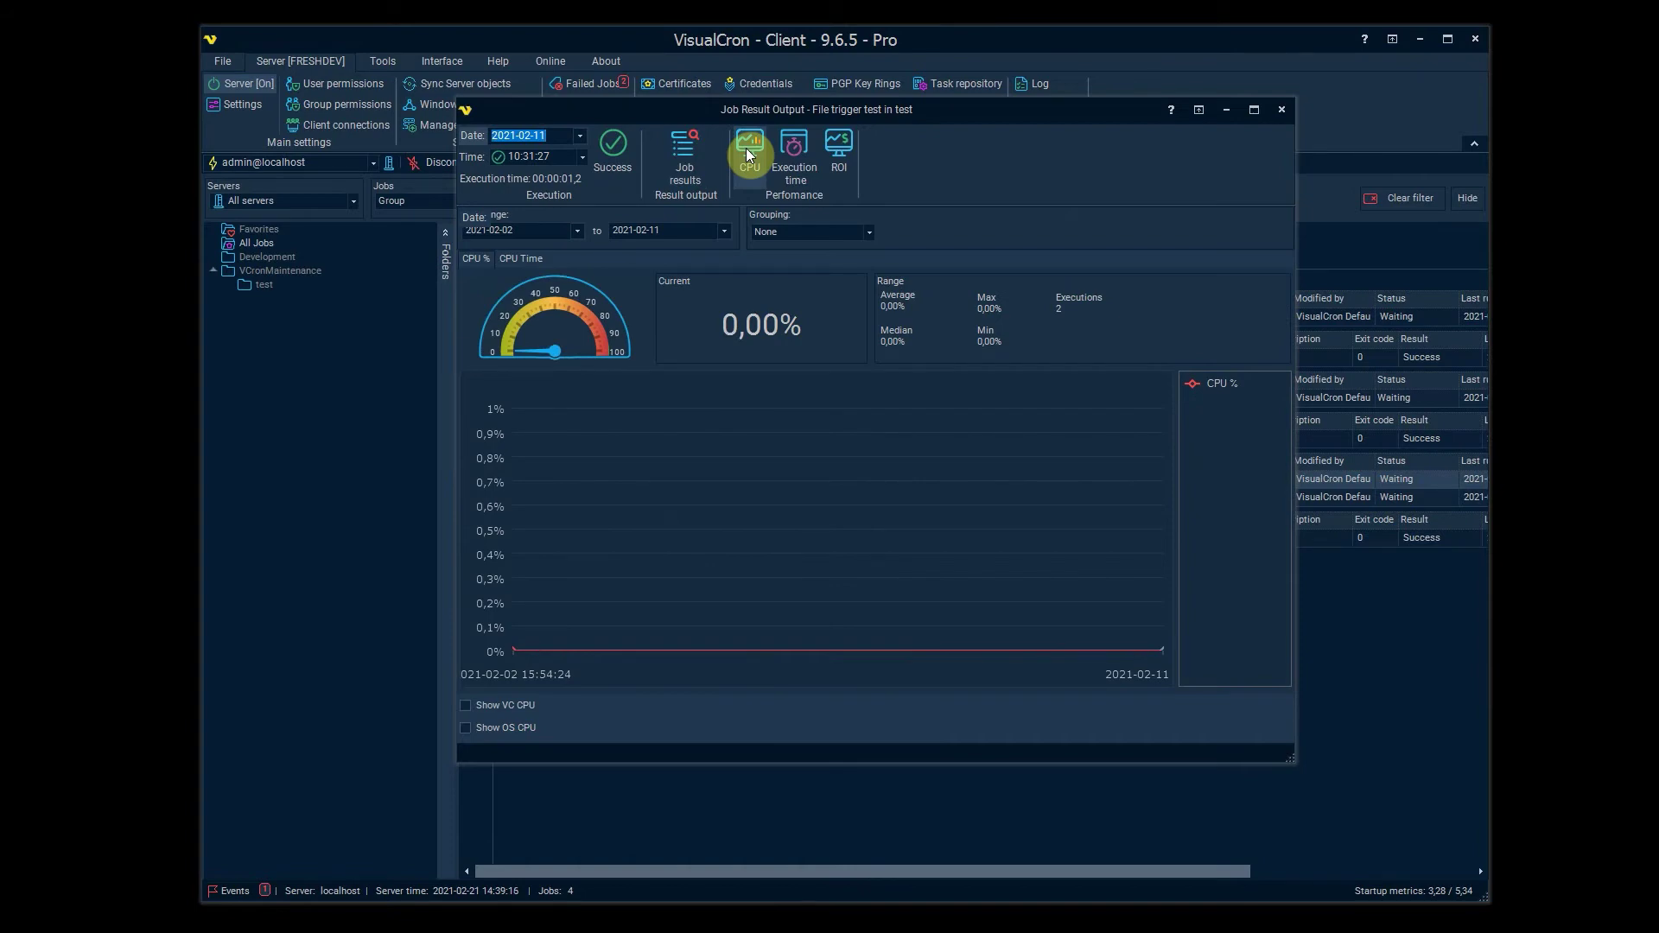
{"action": "left_click", "coordinate": [1280, 108]}
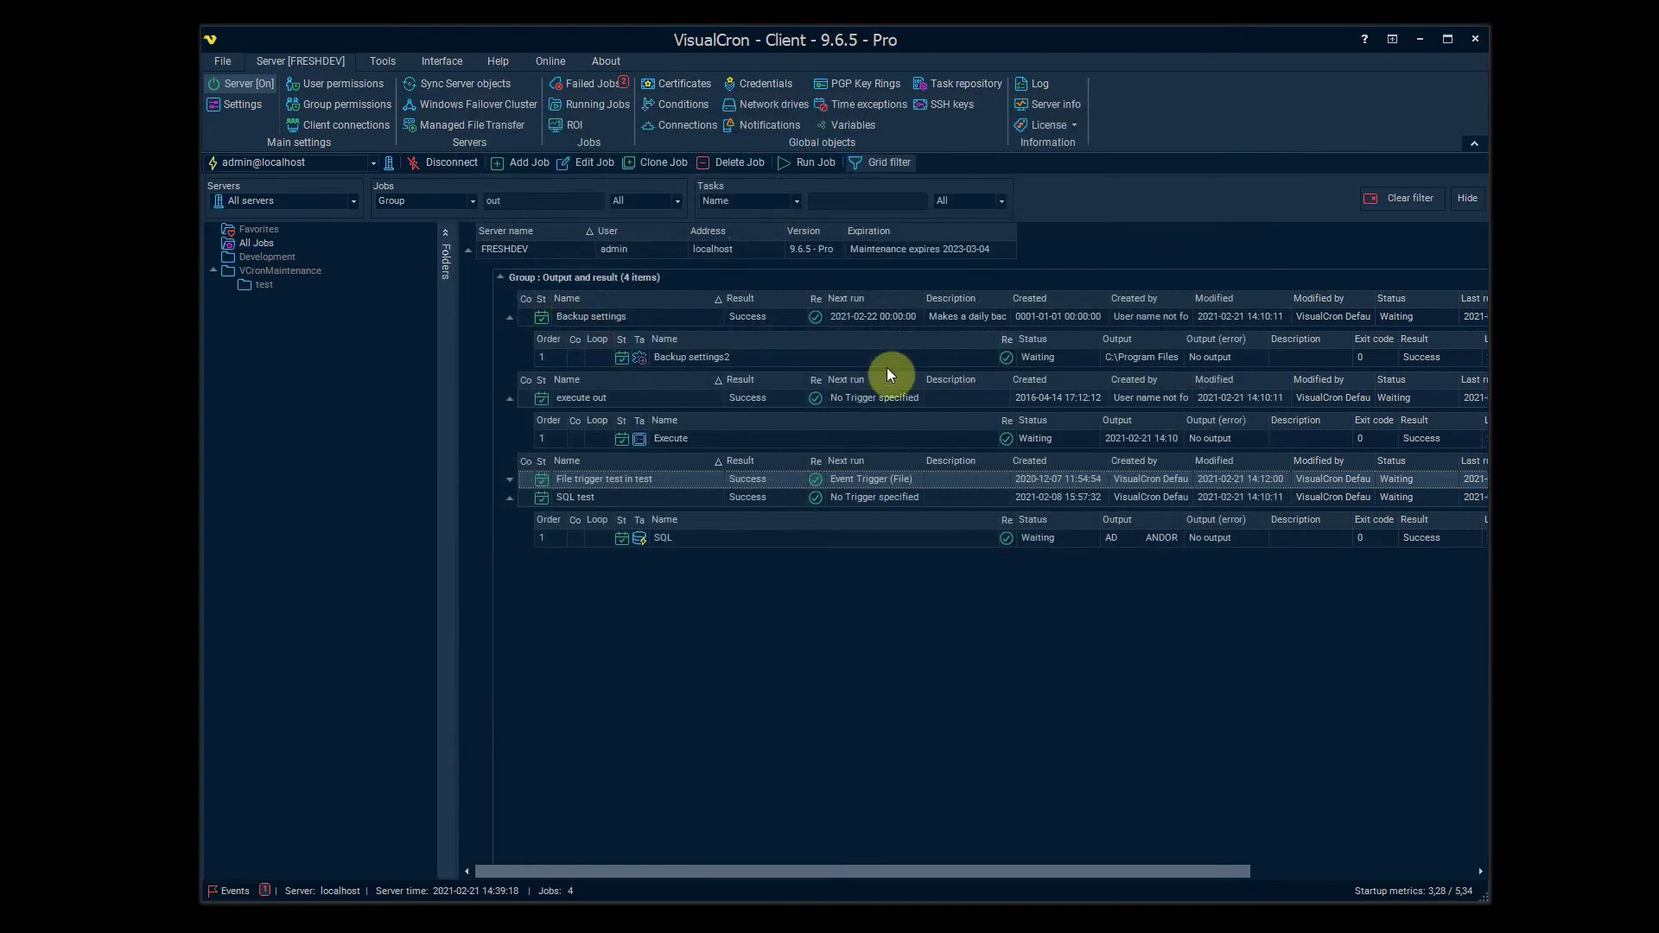
{"action": "left_click", "coordinate": [811, 313]}
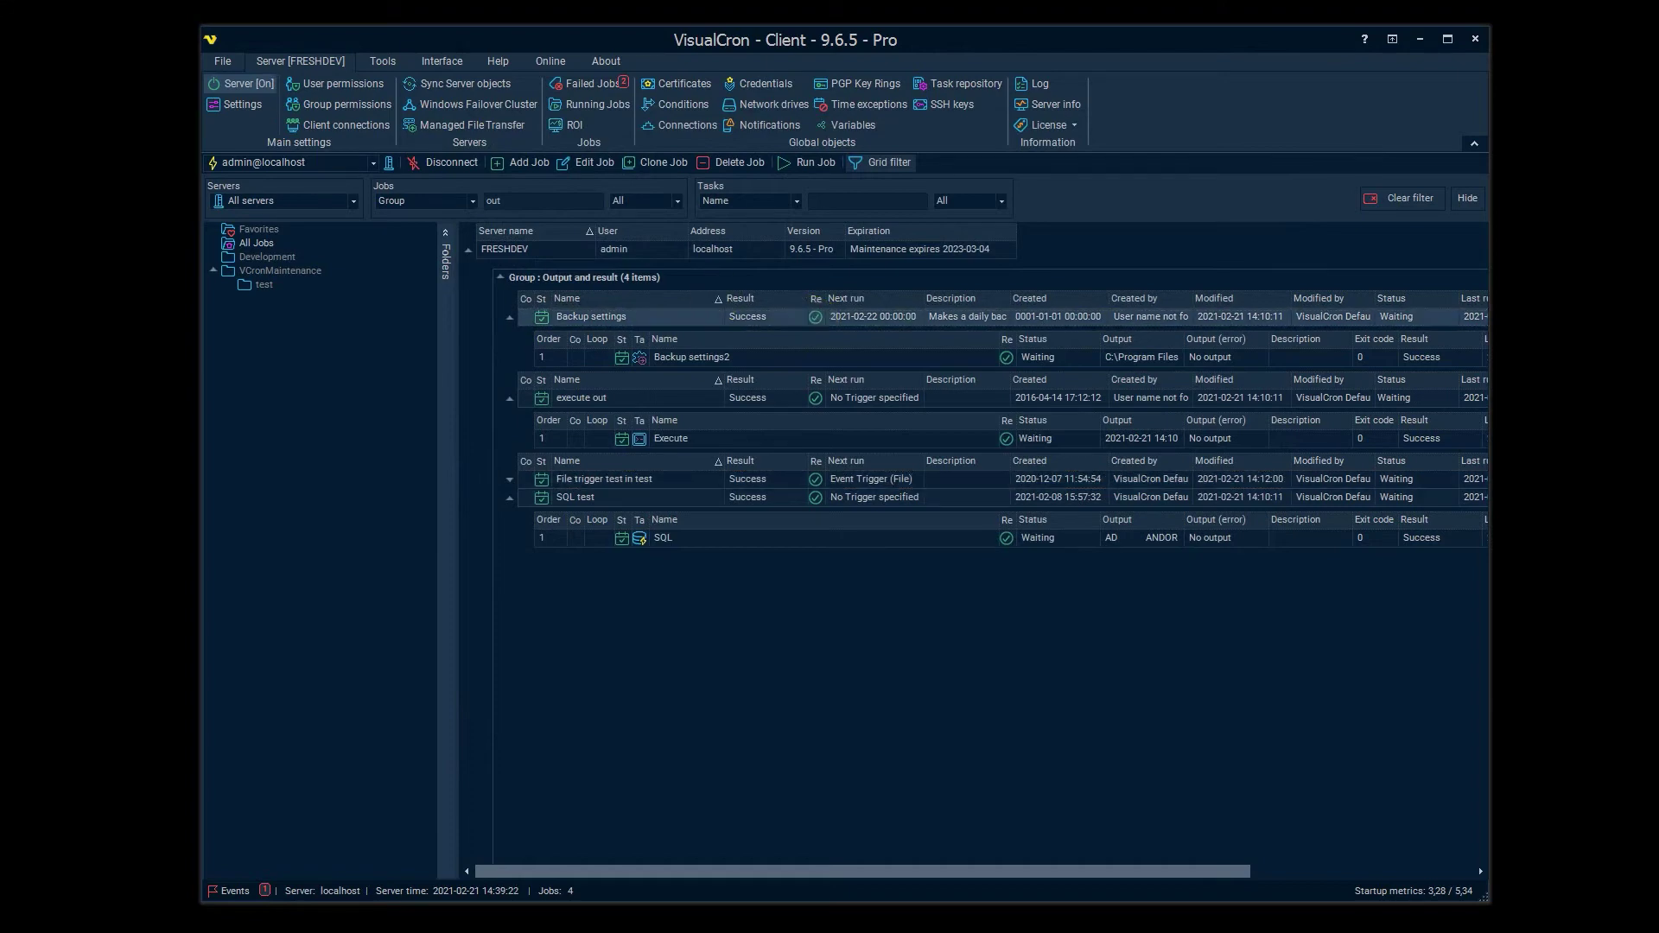
{"action": "left_click", "coordinate": [737, 200]}
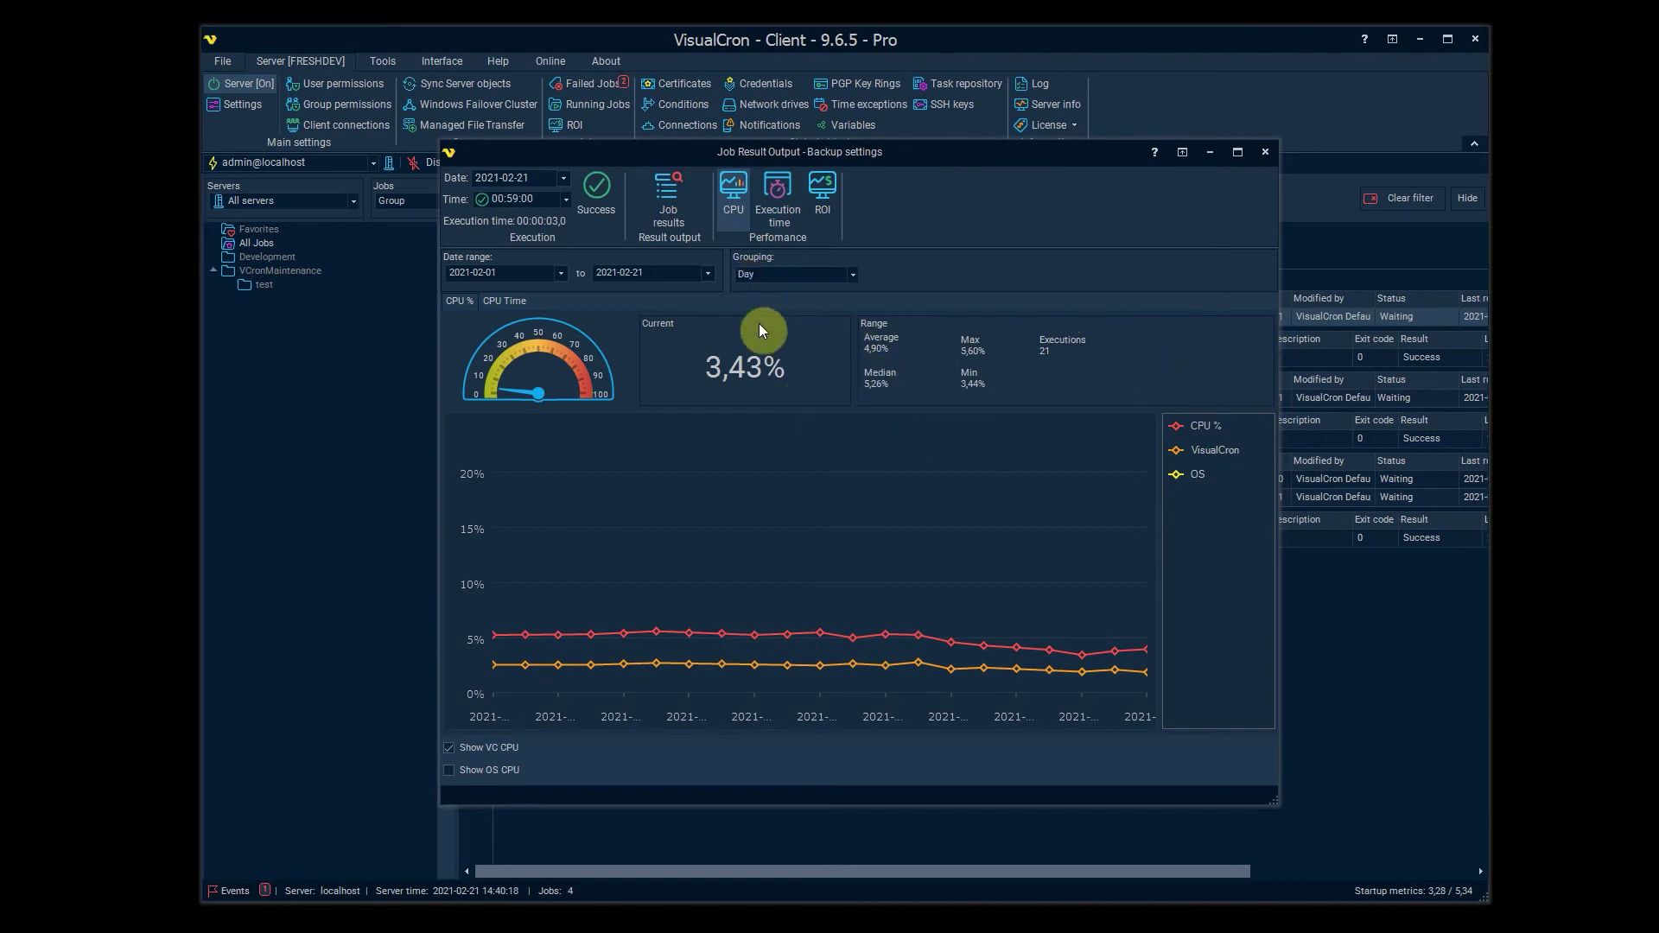
Chart Backup settings execution times: average 00:00:03,7, max 00:00:04,4 over 21 runs.
{"action": "left_click", "coordinate": [786, 209]}
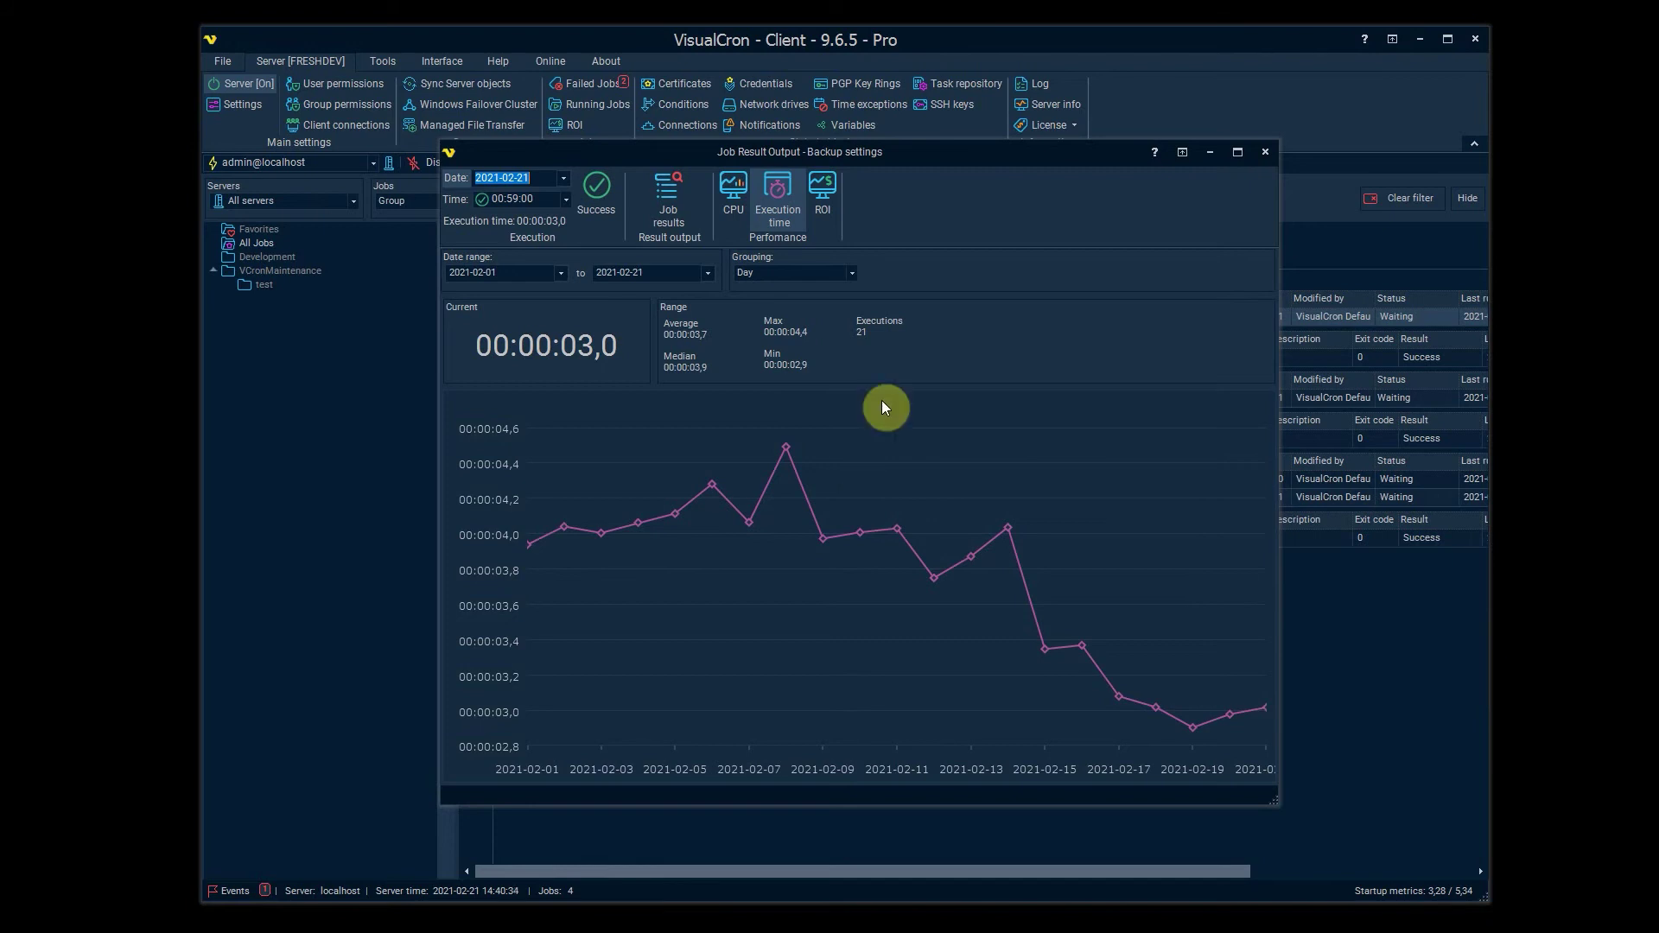
Show the Backup settings job's ROI chart as accumulated totals, reaching $81 560,50 for the range.
{"action": "left_click", "coordinate": [832, 191]}
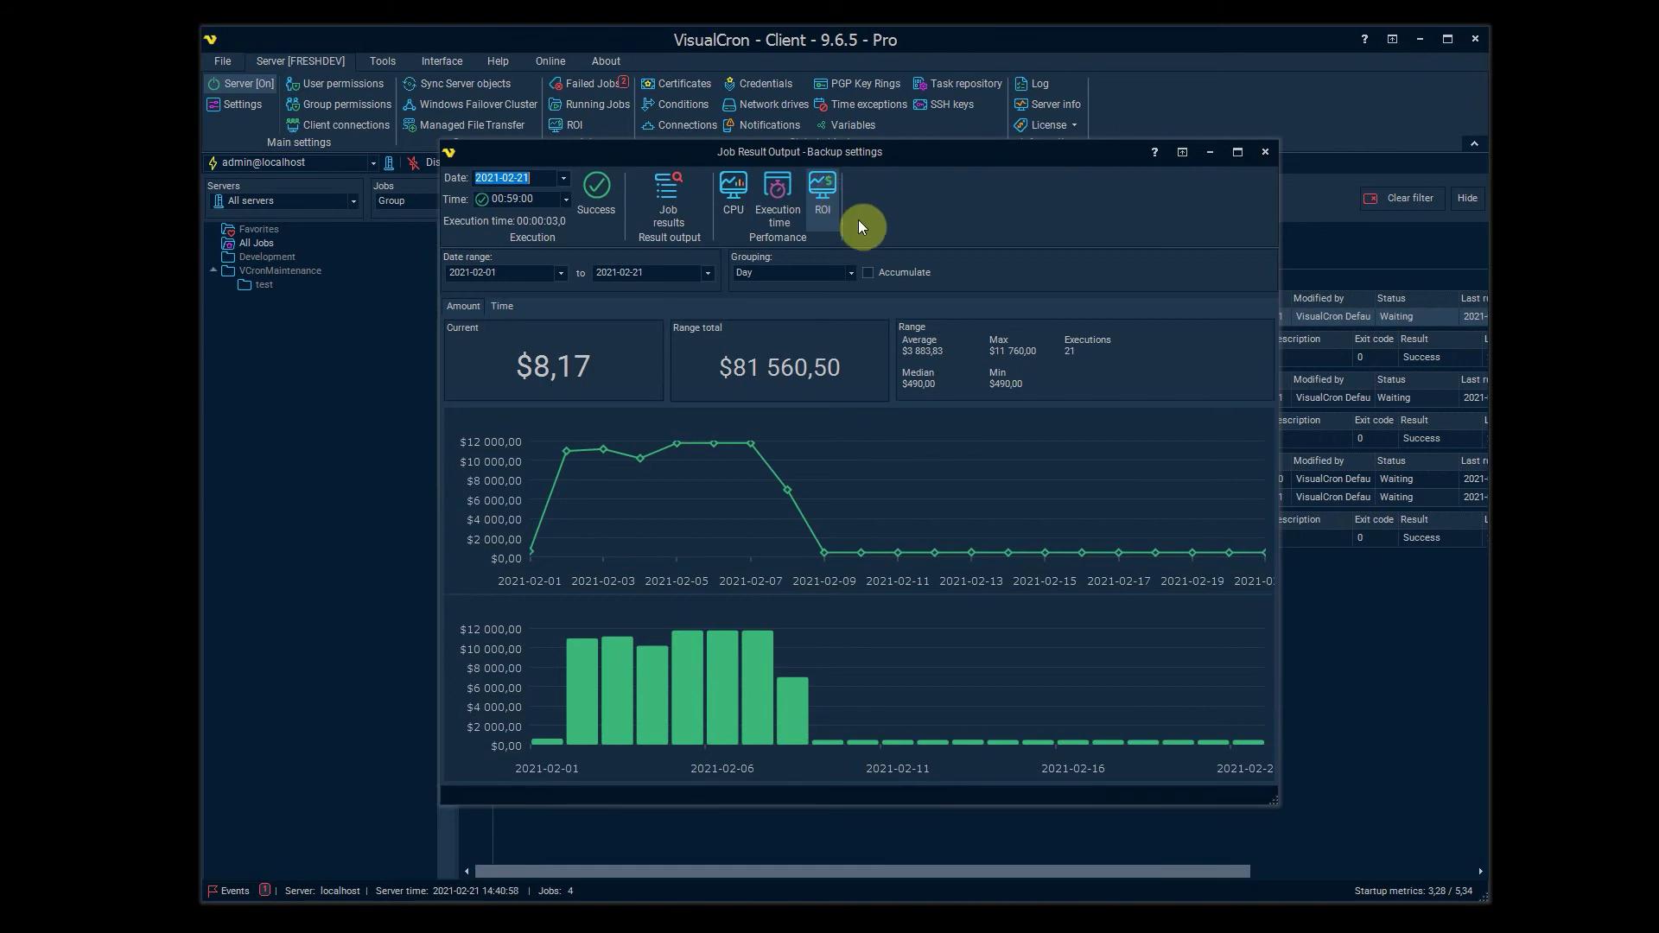
{"action": "left_click", "coordinate": [869, 273]}
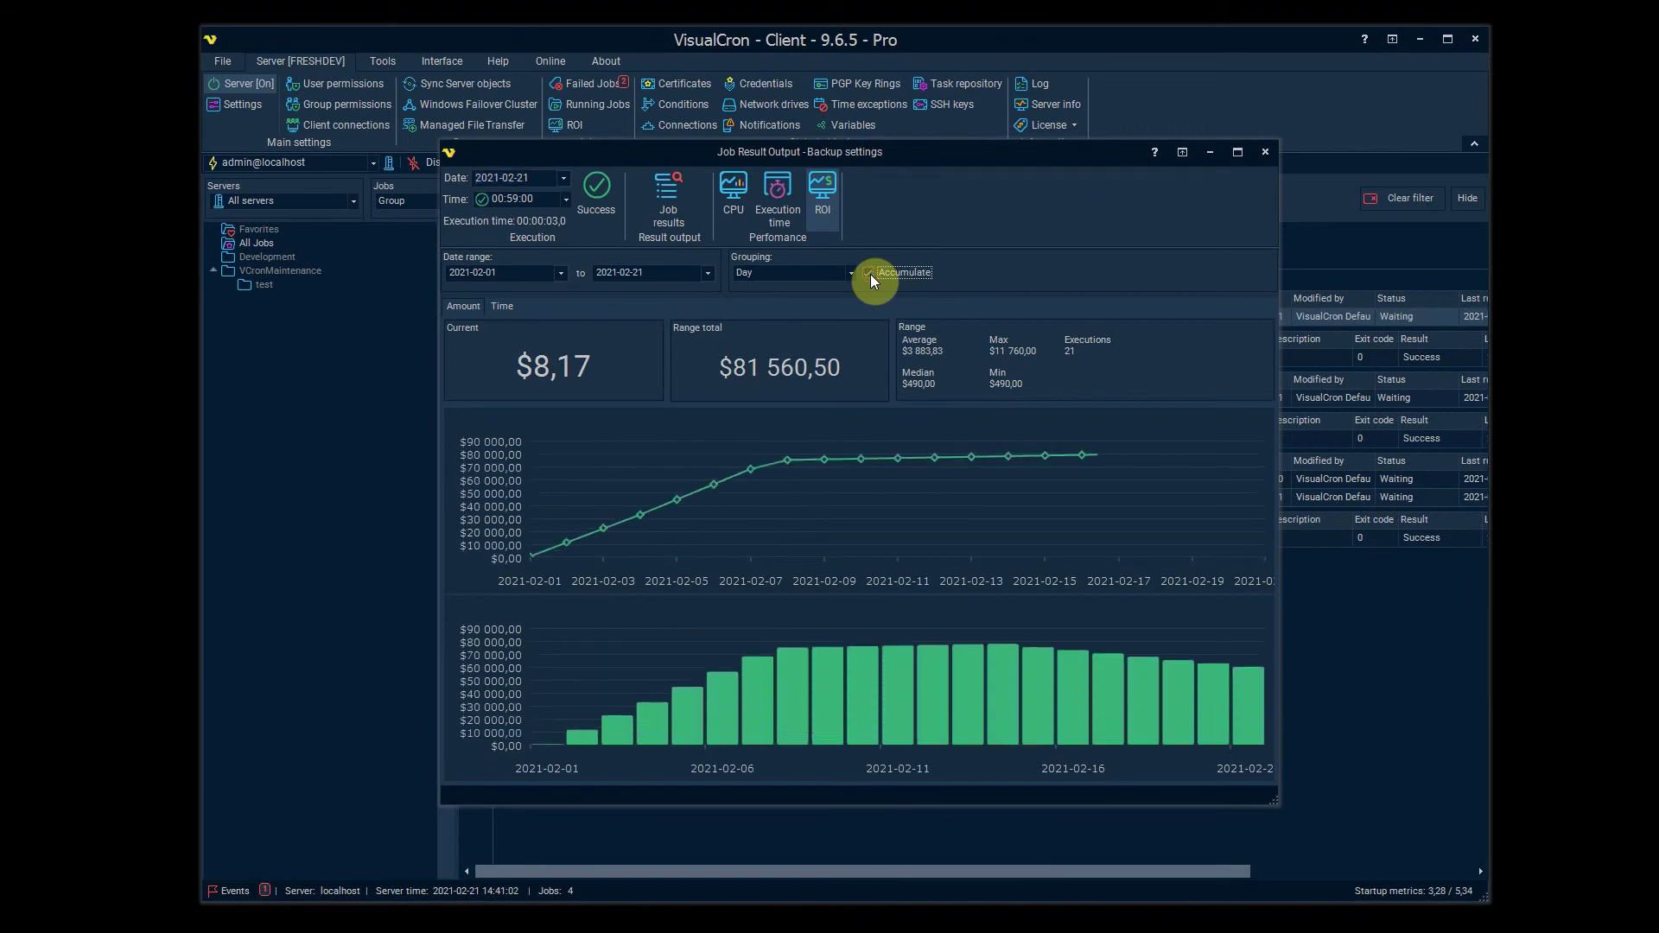
Close the Backup settings result, open the server's log database settings, and clear the Task log row limit.
{"action": "left_click", "coordinate": [1267, 154]}
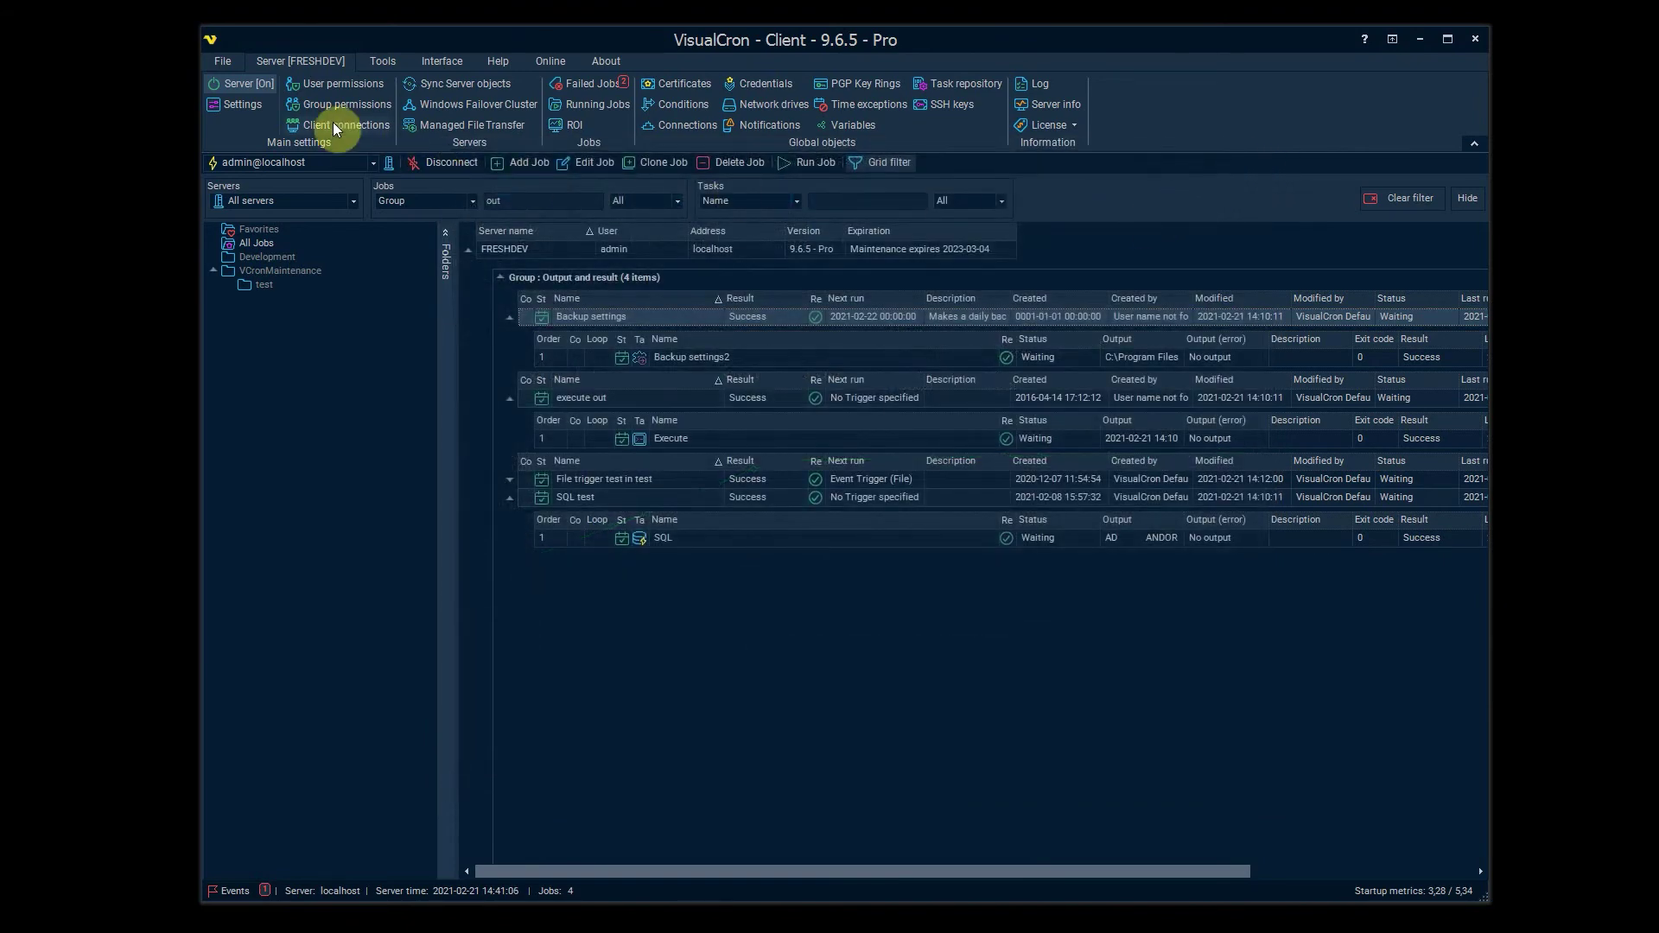
{"action": "left_click", "coordinate": [233, 104]}
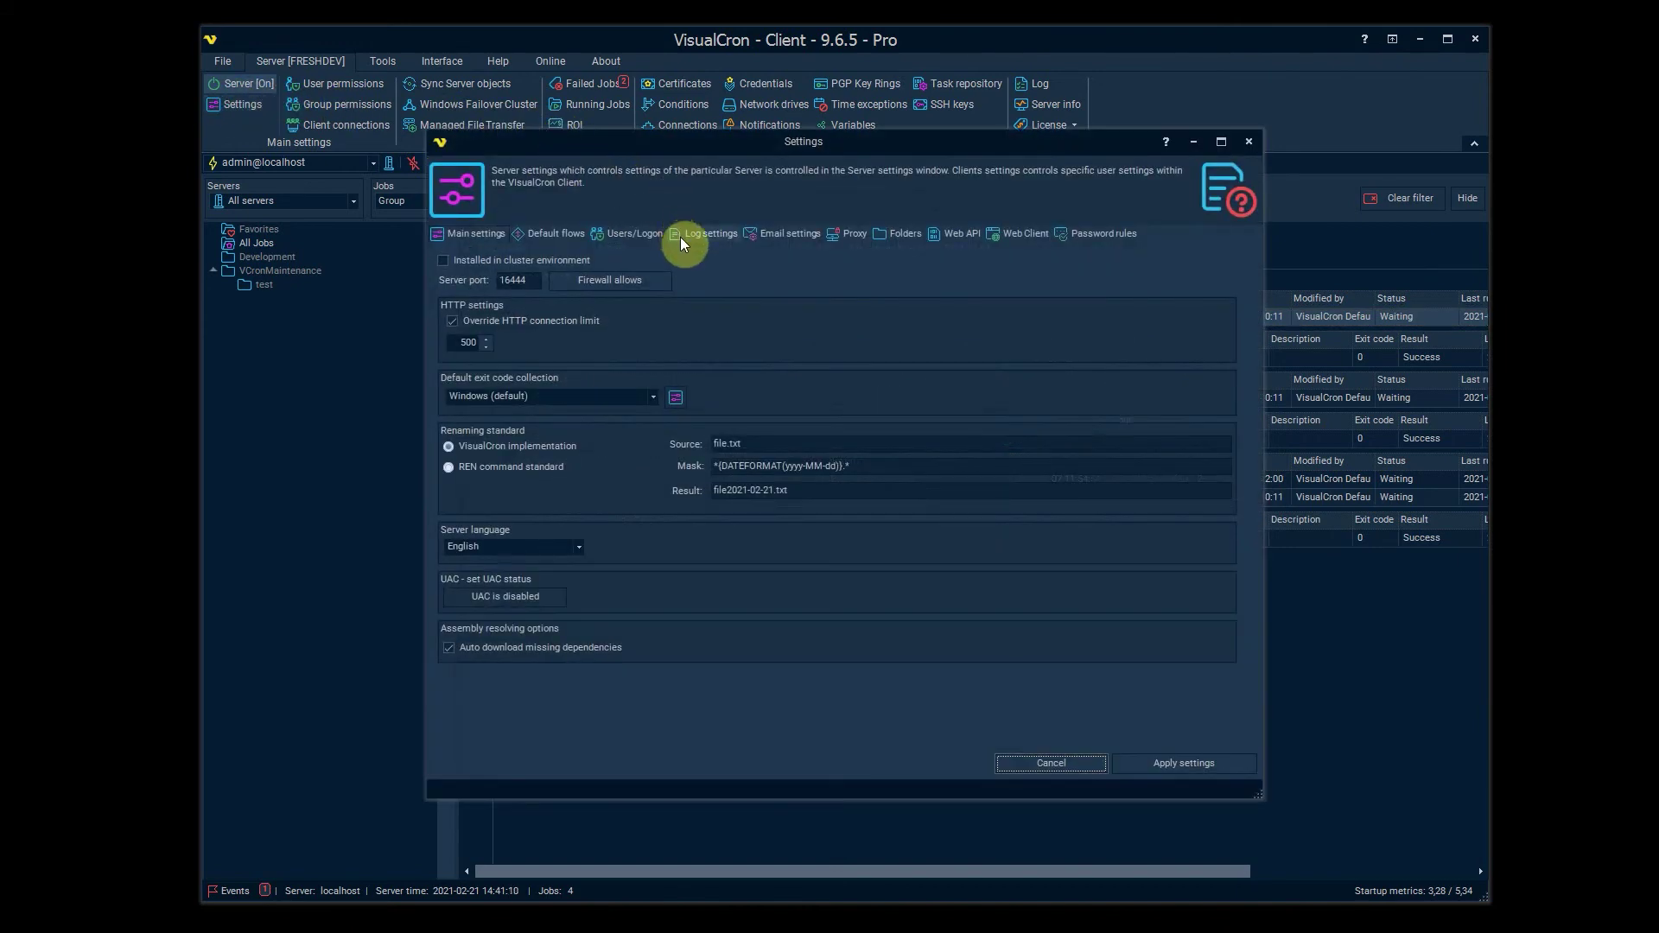
{"action": "left_click", "coordinate": [681, 237]}
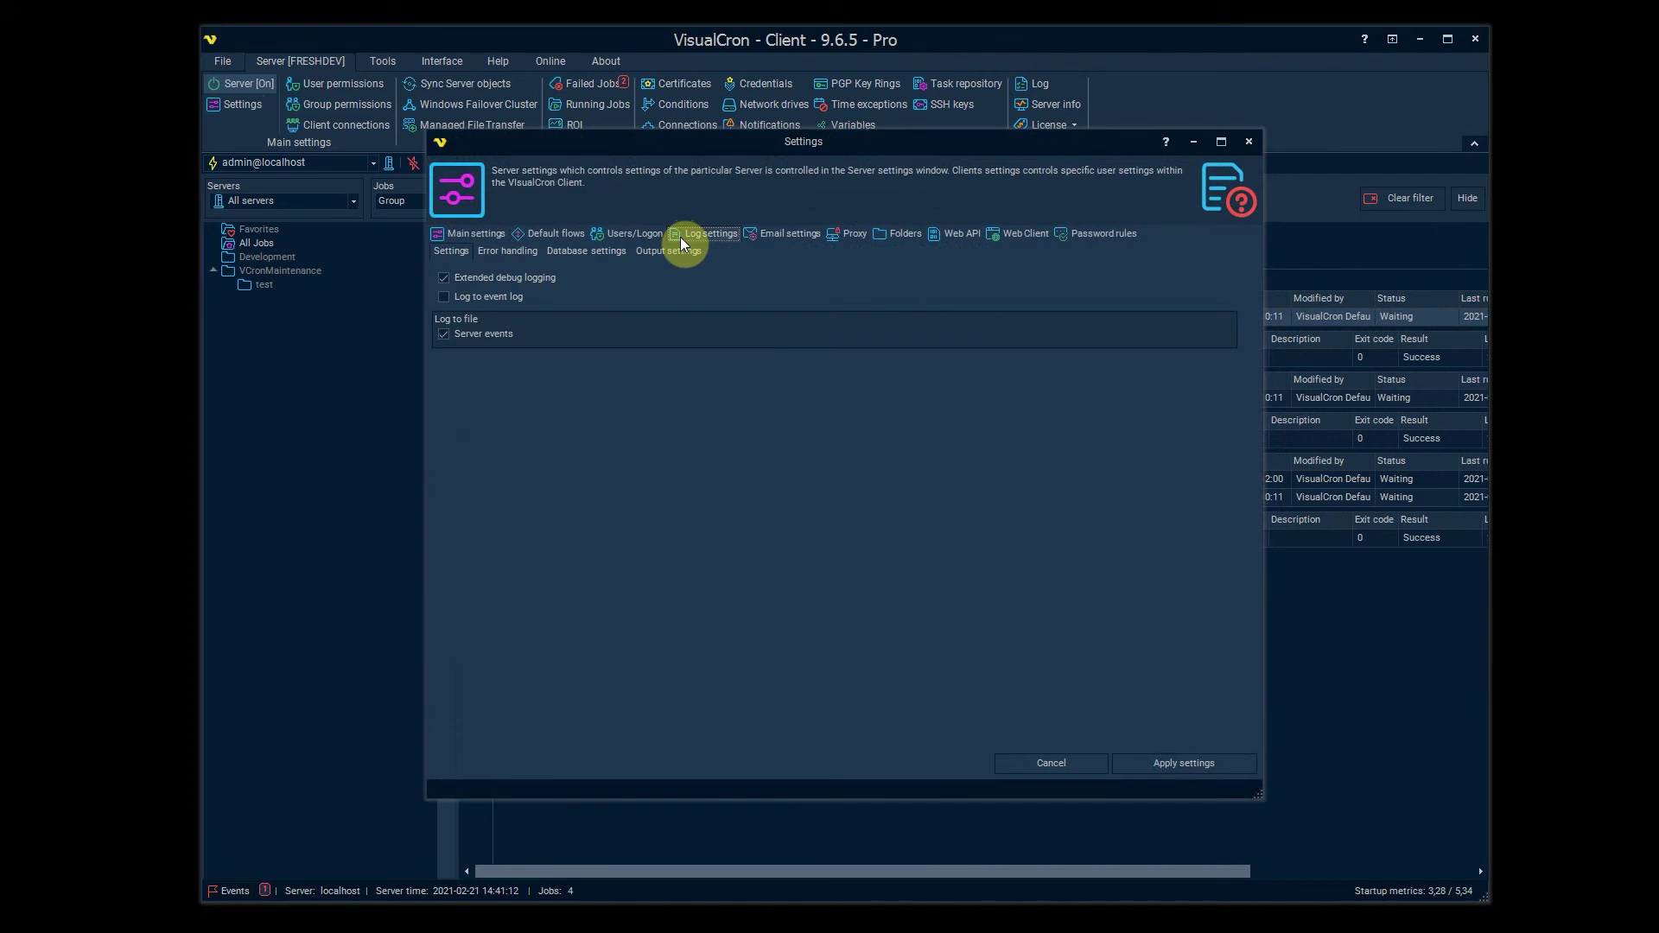
{"action": "left_click", "coordinate": [610, 254]}
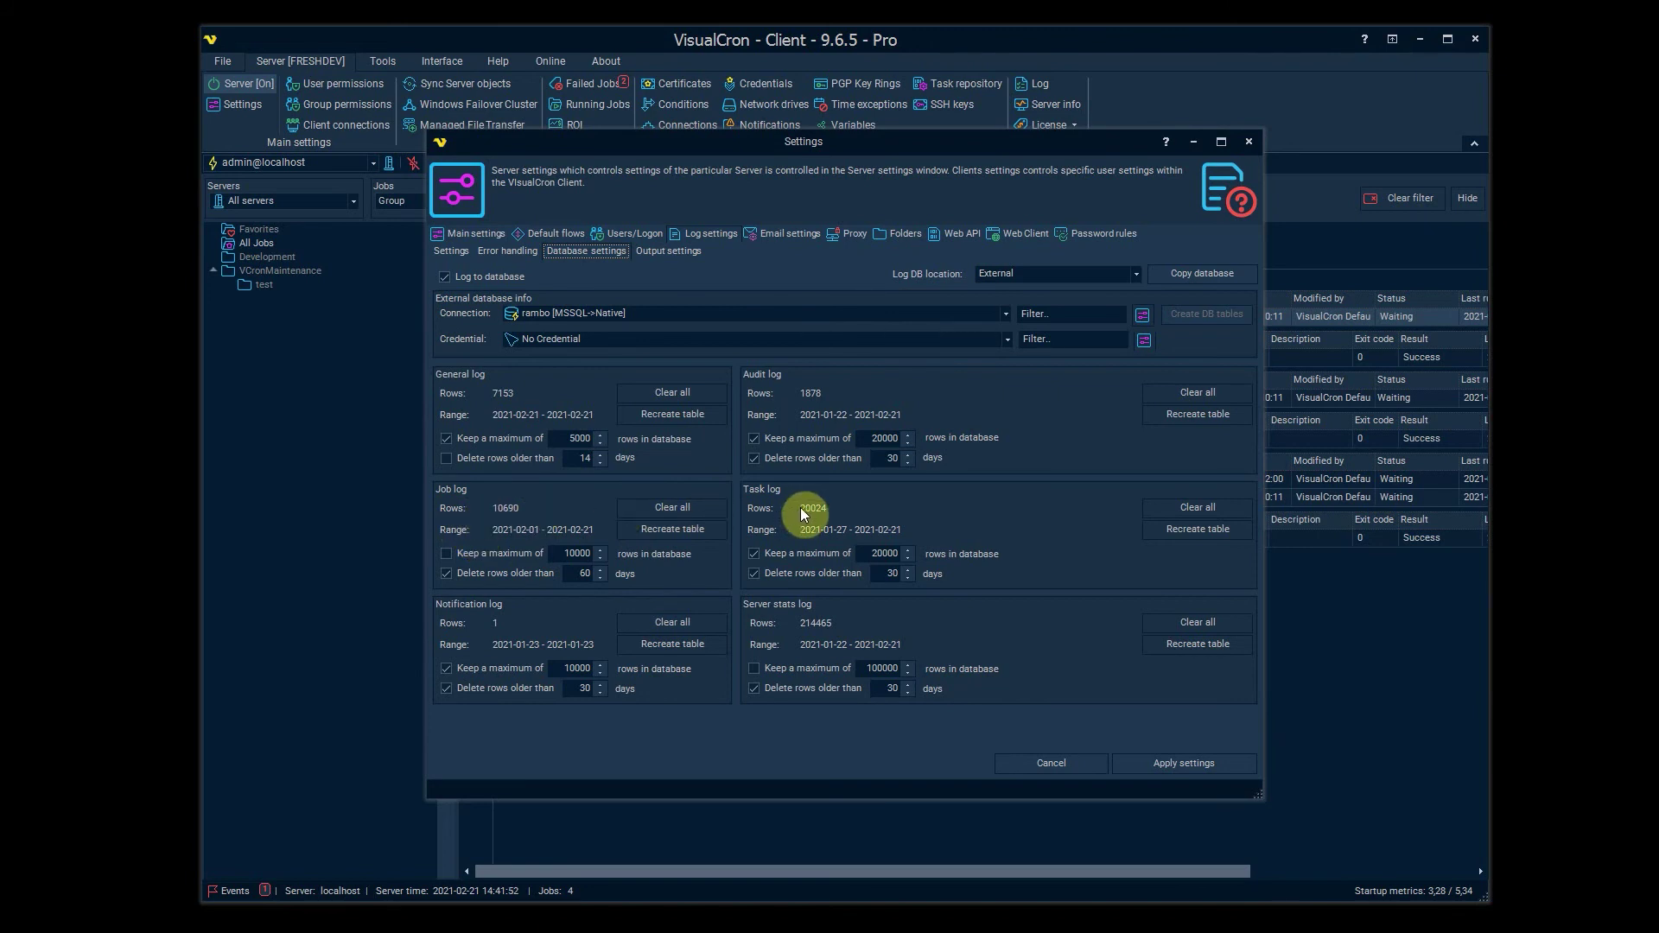
{"action": "left_click", "coordinate": [768, 555]}
Cancel the settings changes, check the execute out job unchanged, then open SQL test's result output.
{"action": "left_click", "coordinate": [1055, 761]}
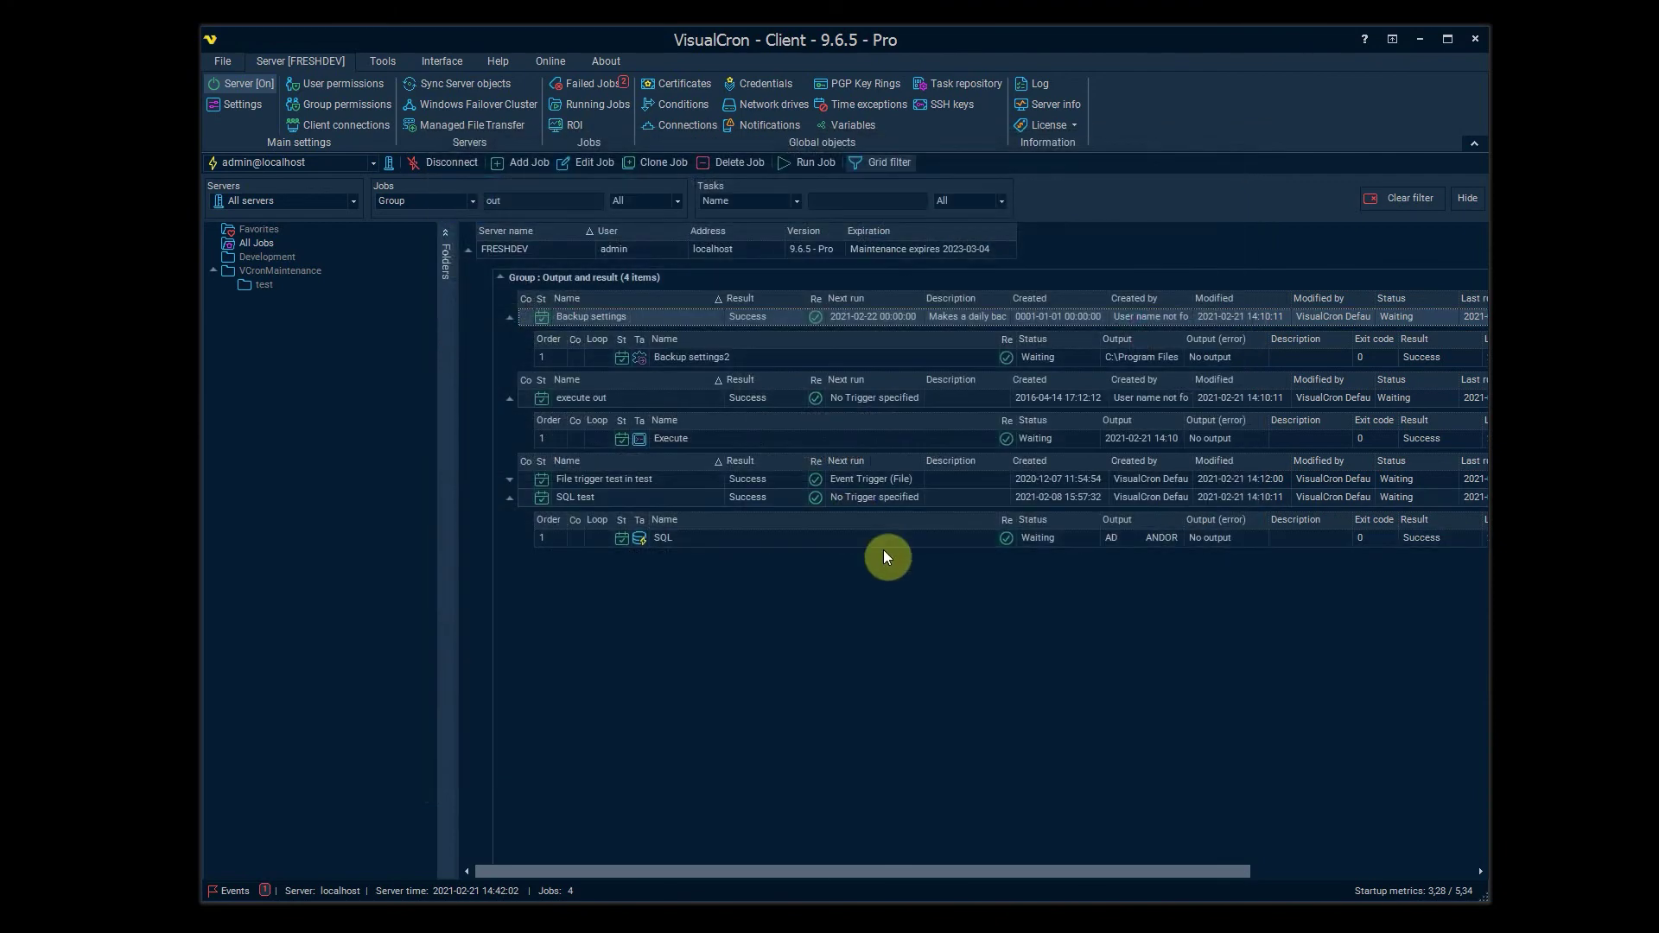
{"action": "left_click", "coordinate": [638, 403]}
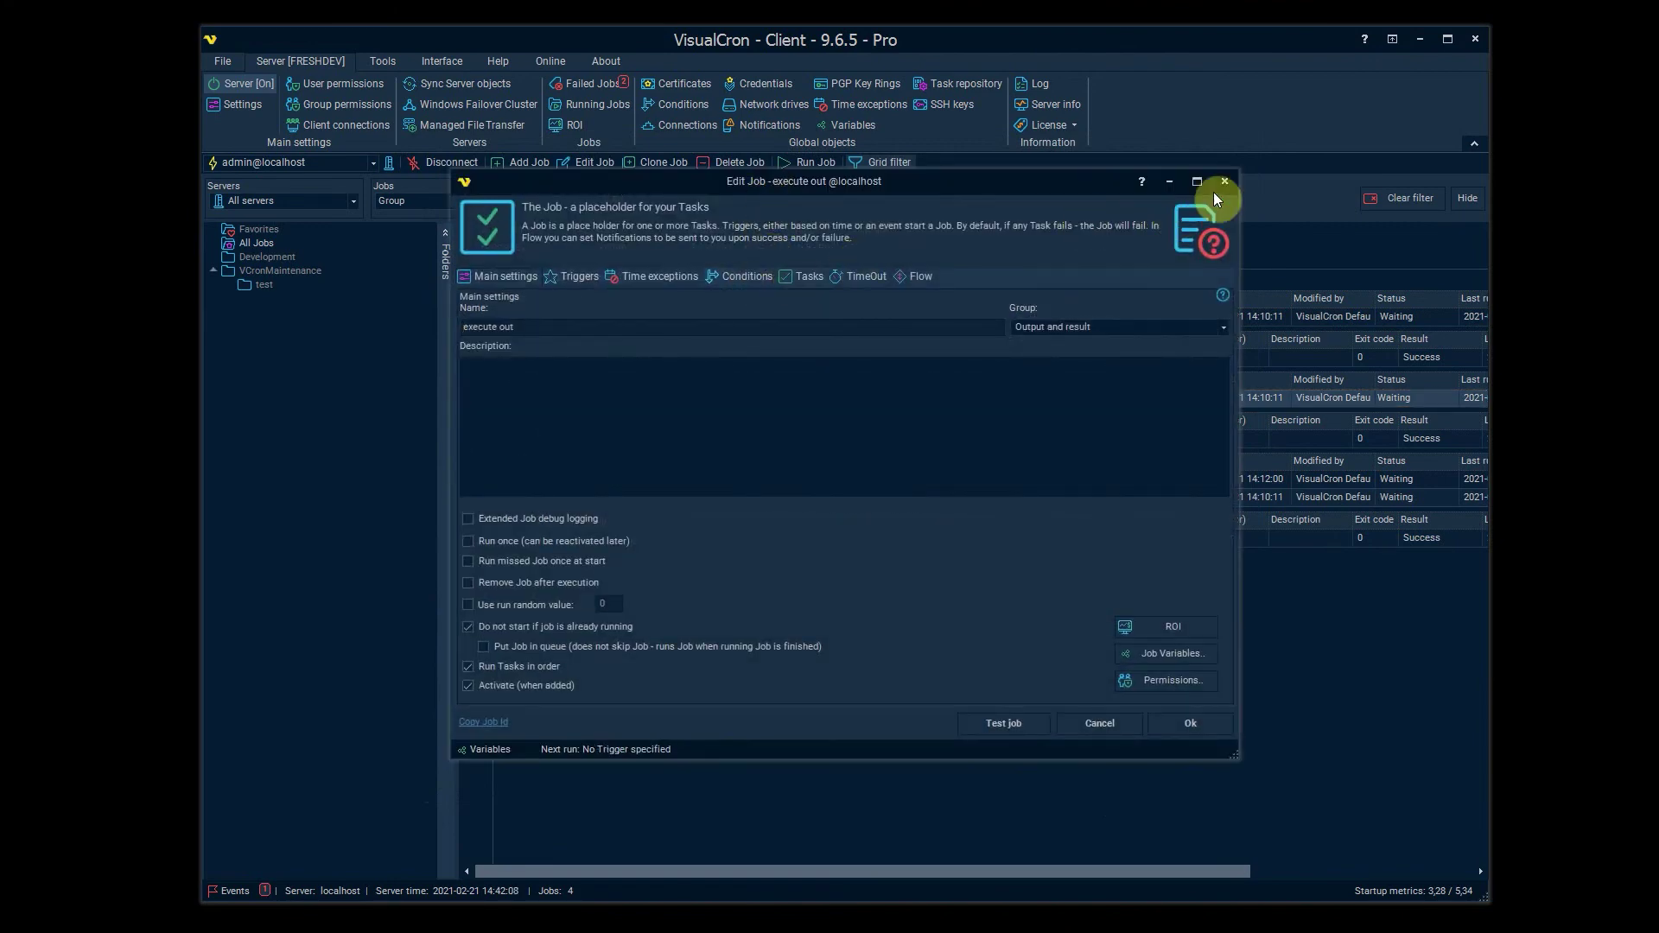
{"action": "left_click", "coordinate": [1220, 185]}
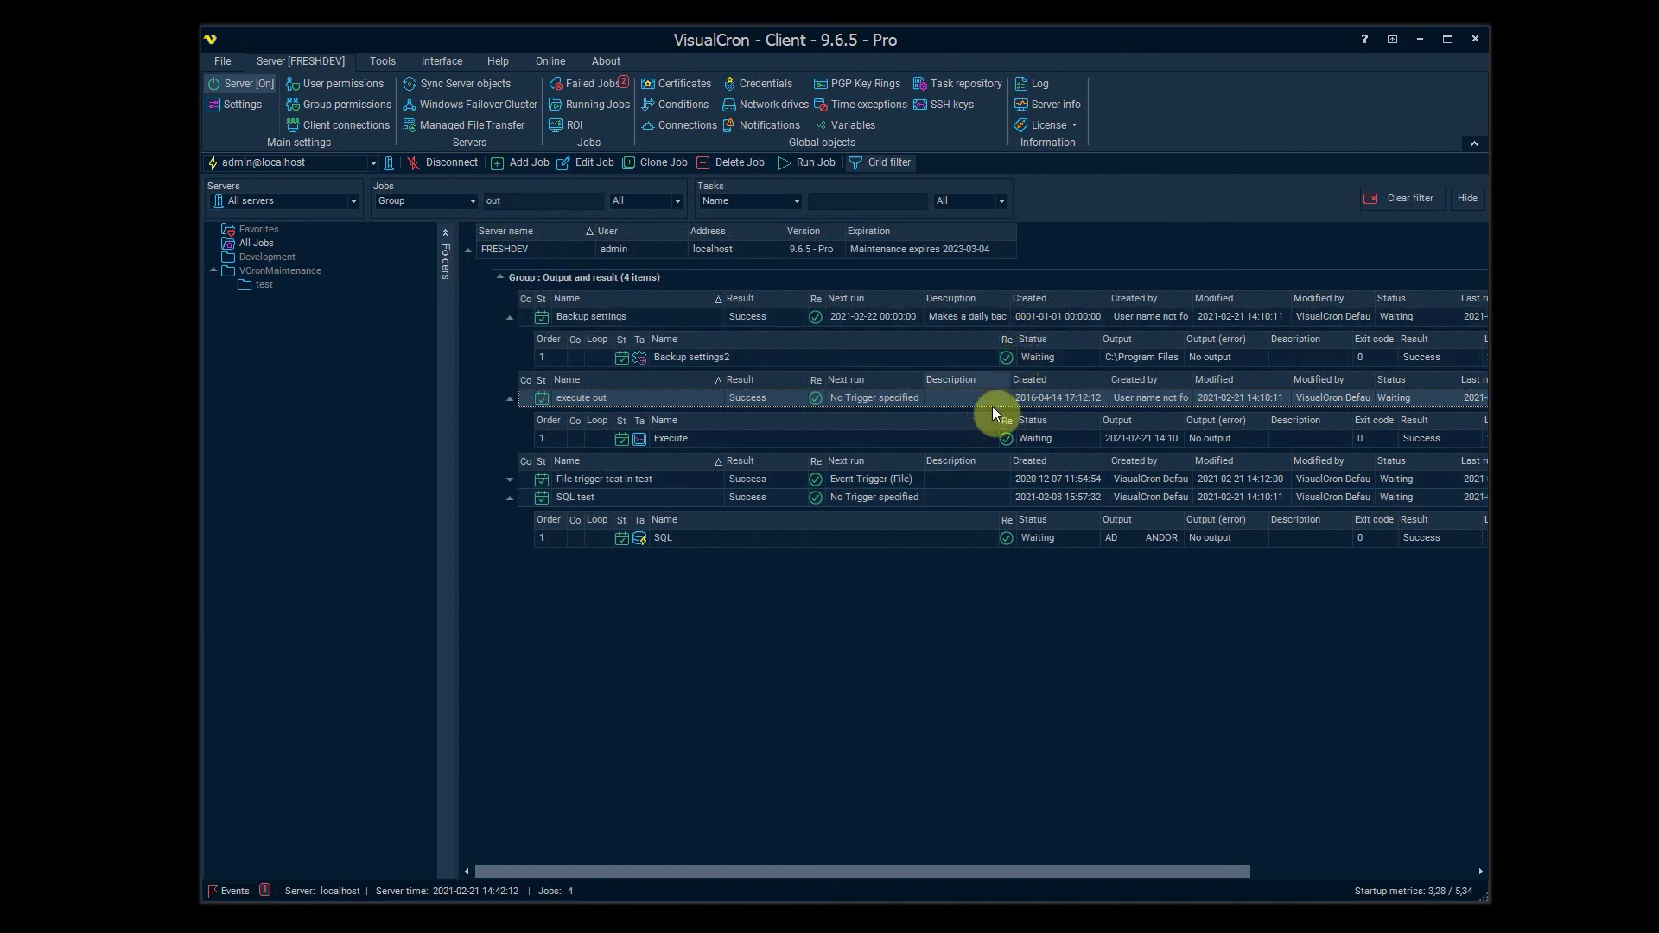
{"action": "left_click", "coordinate": [821, 497]}
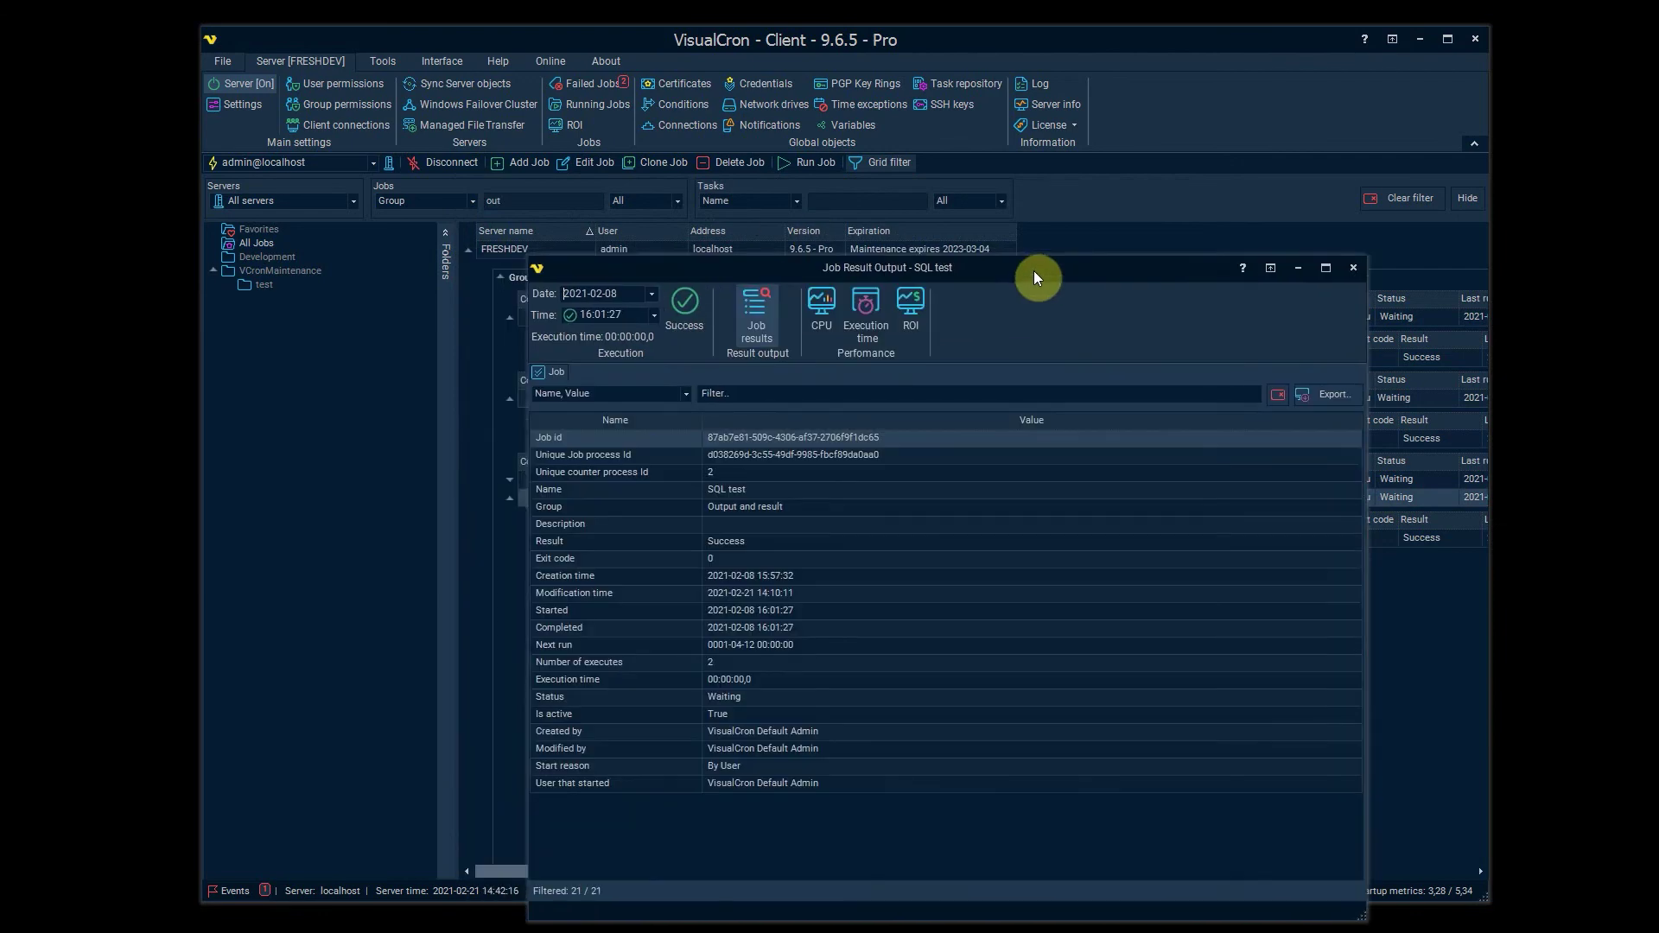
{"action": "left_click_drag", "start_coordinate": [1033, 271], "coordinate": [942, 195]}
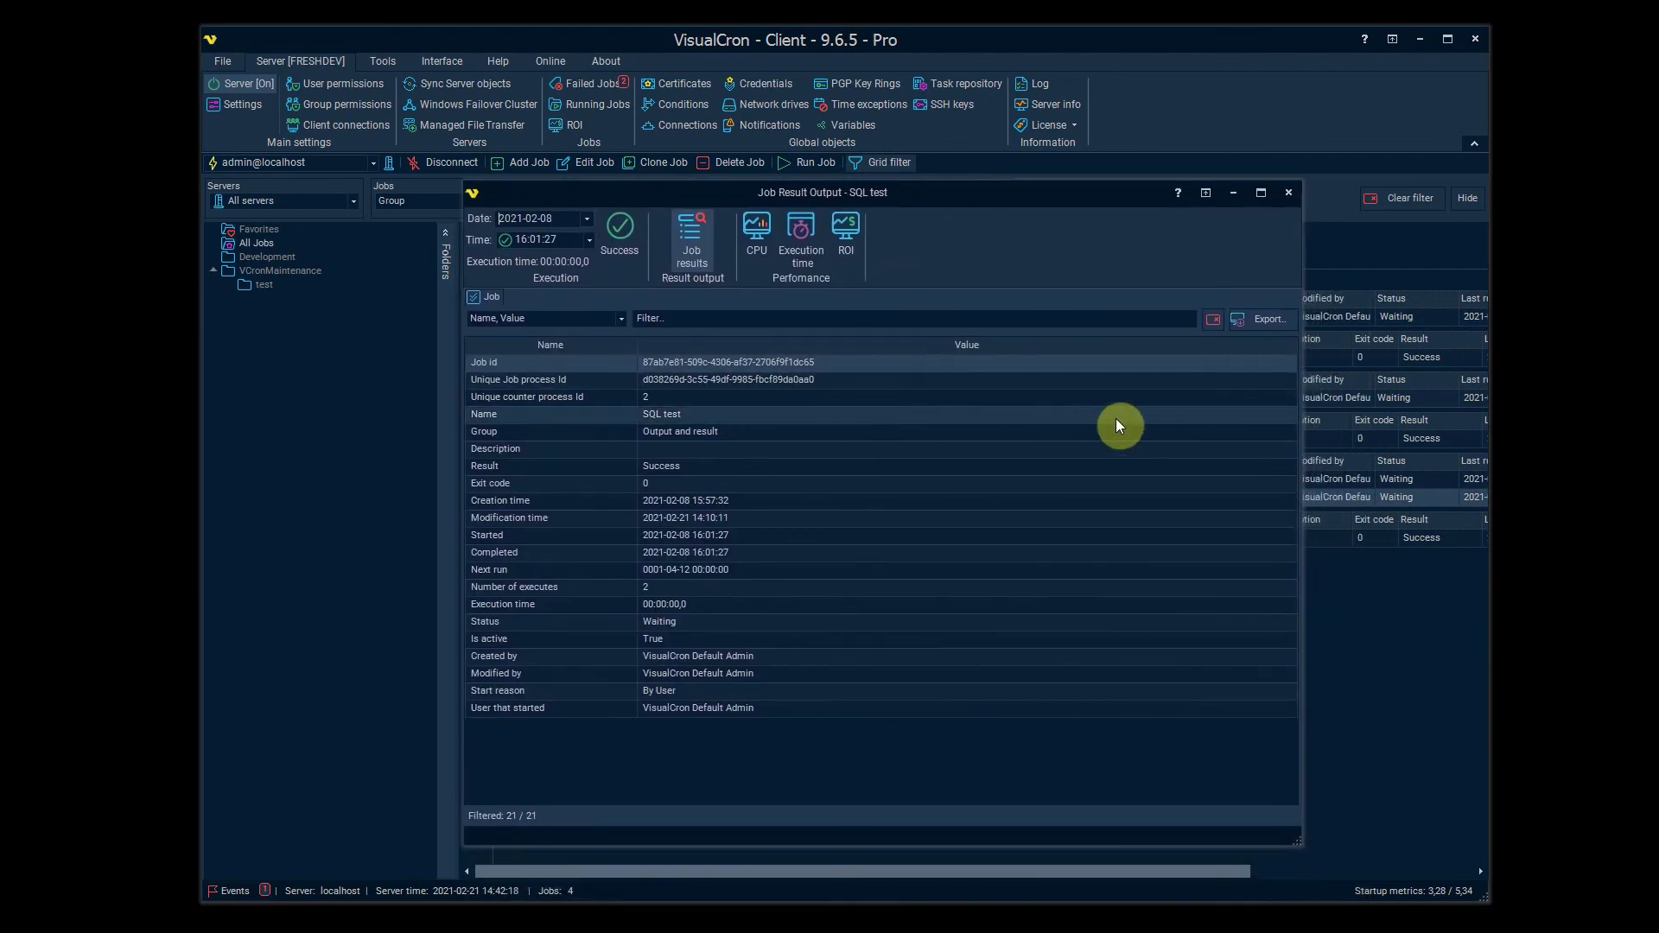
{"action": "left_click", "coordinate": [1275, 321]}
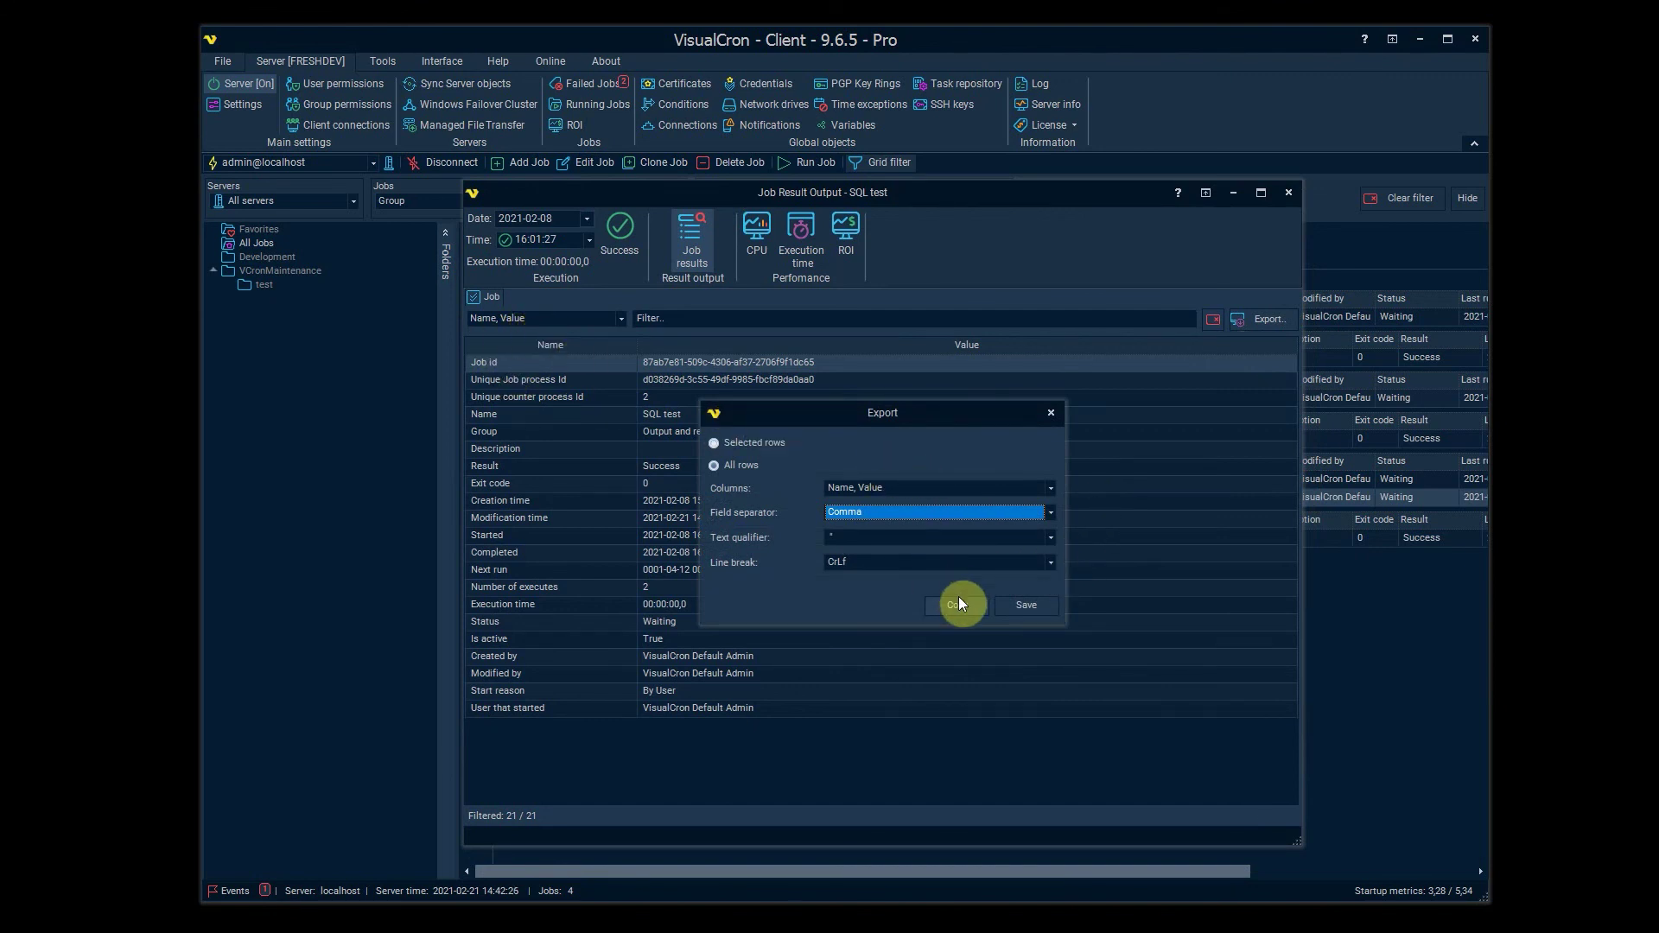
{"action": "left_click", "coordinate": [1050, 415]}
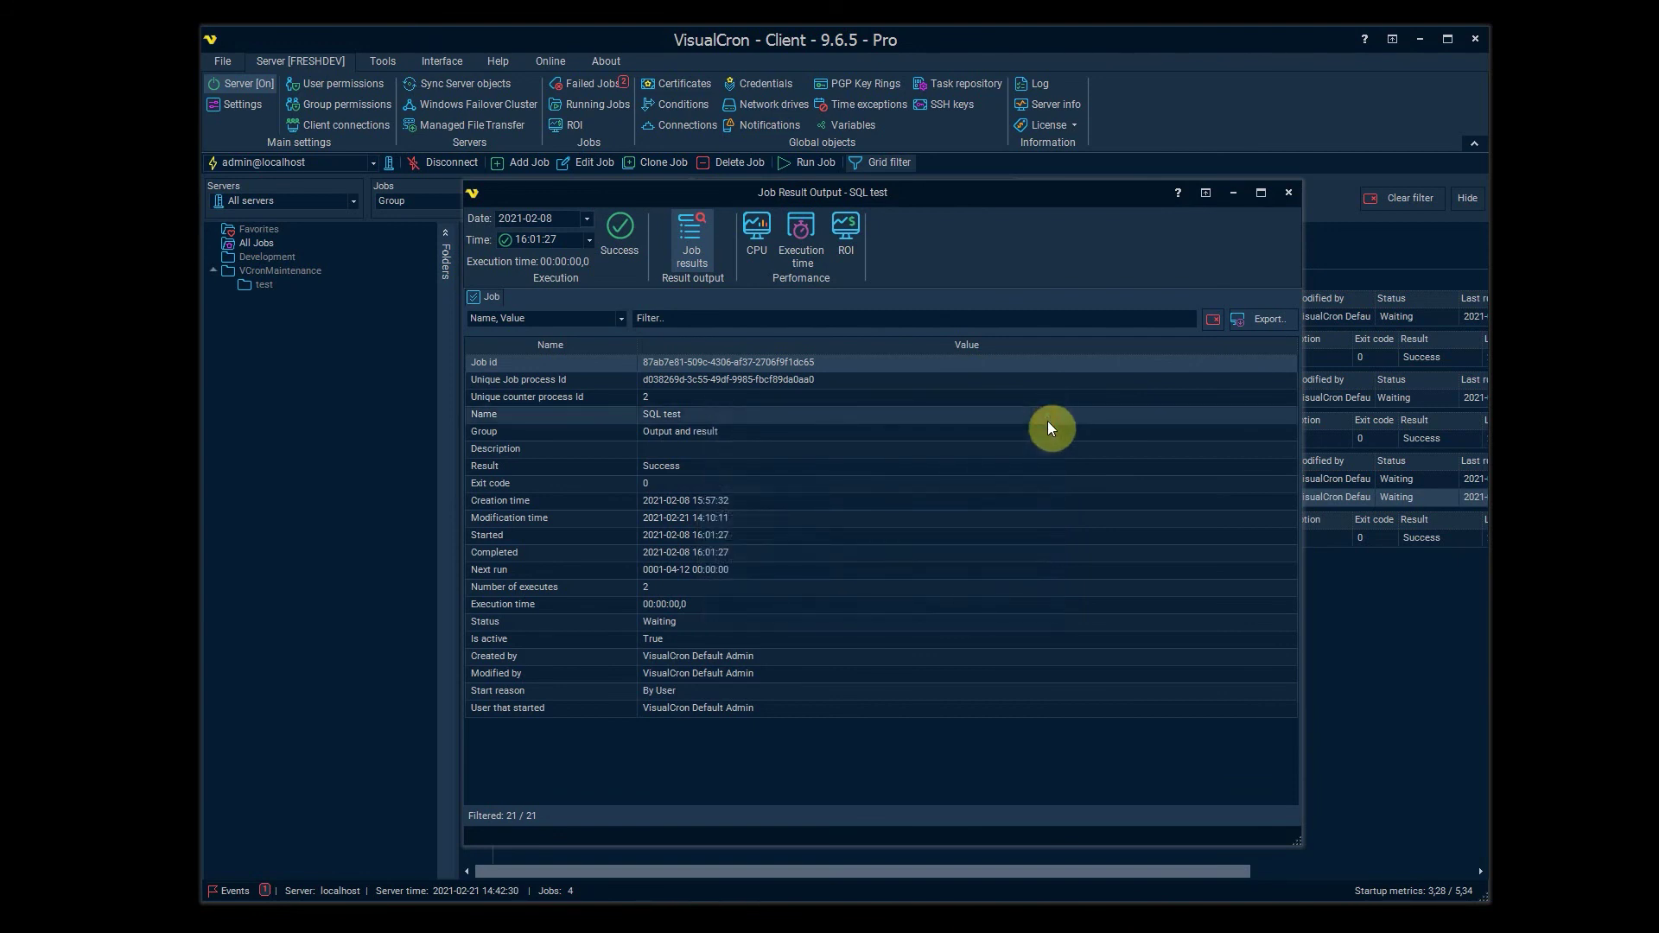